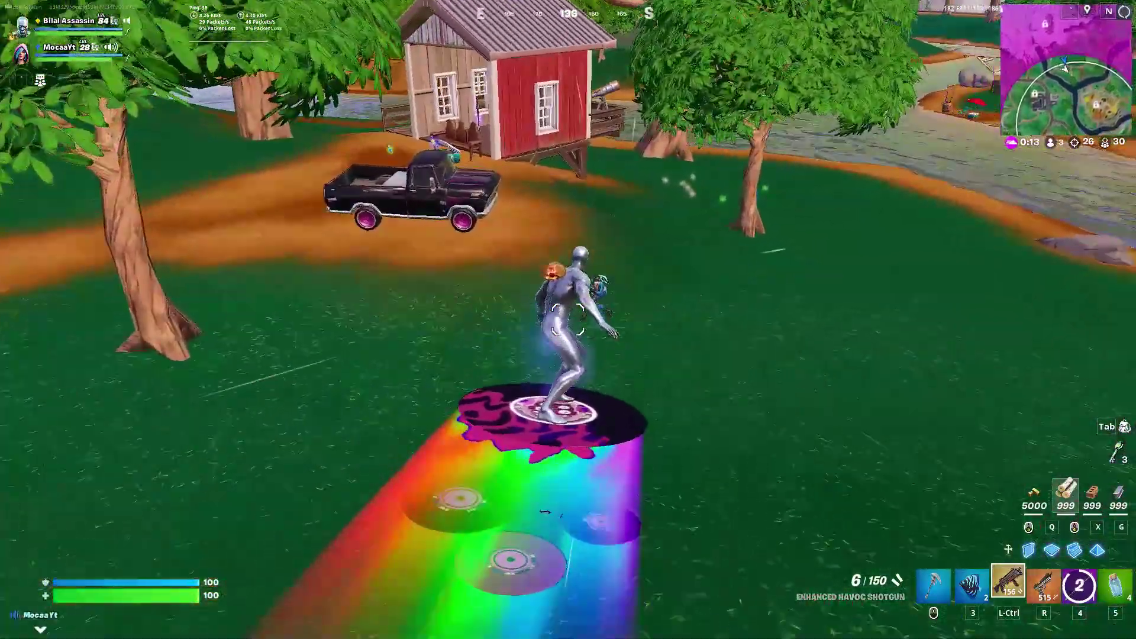
pyautogui.press('w')
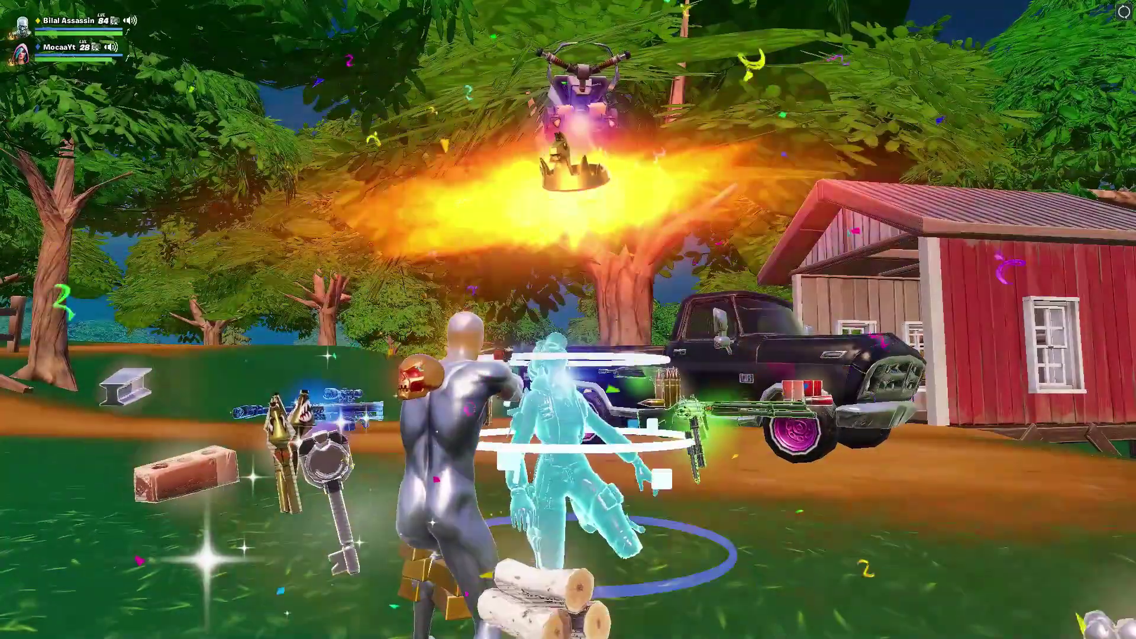
pyautogui.hotkey('alt', 'z')
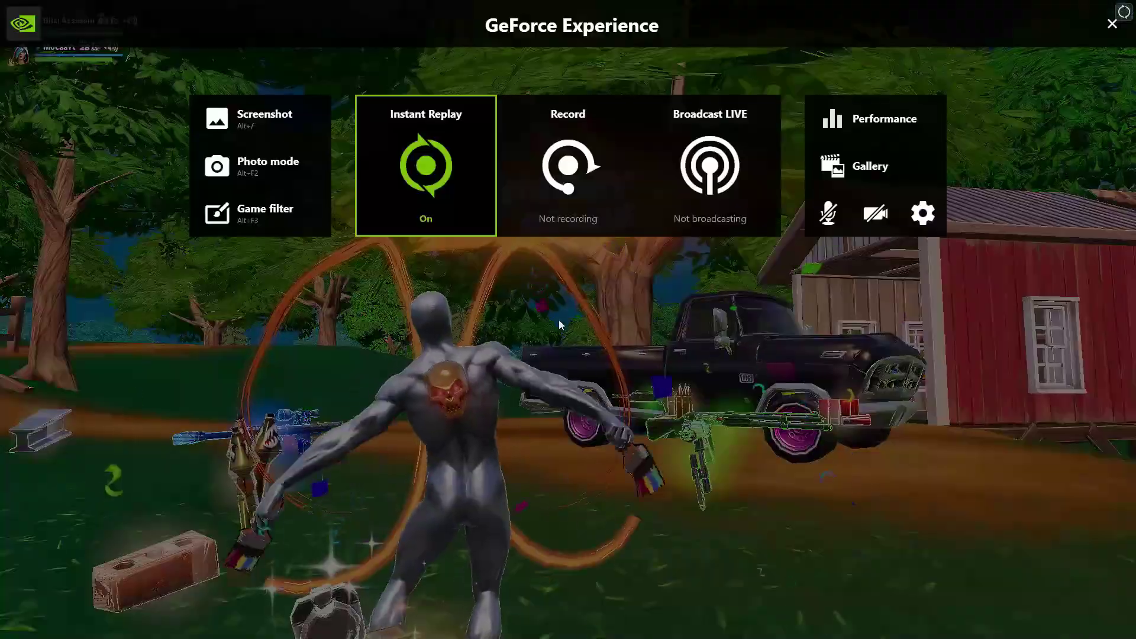
pyautogui.hotkey('alt', 'z')
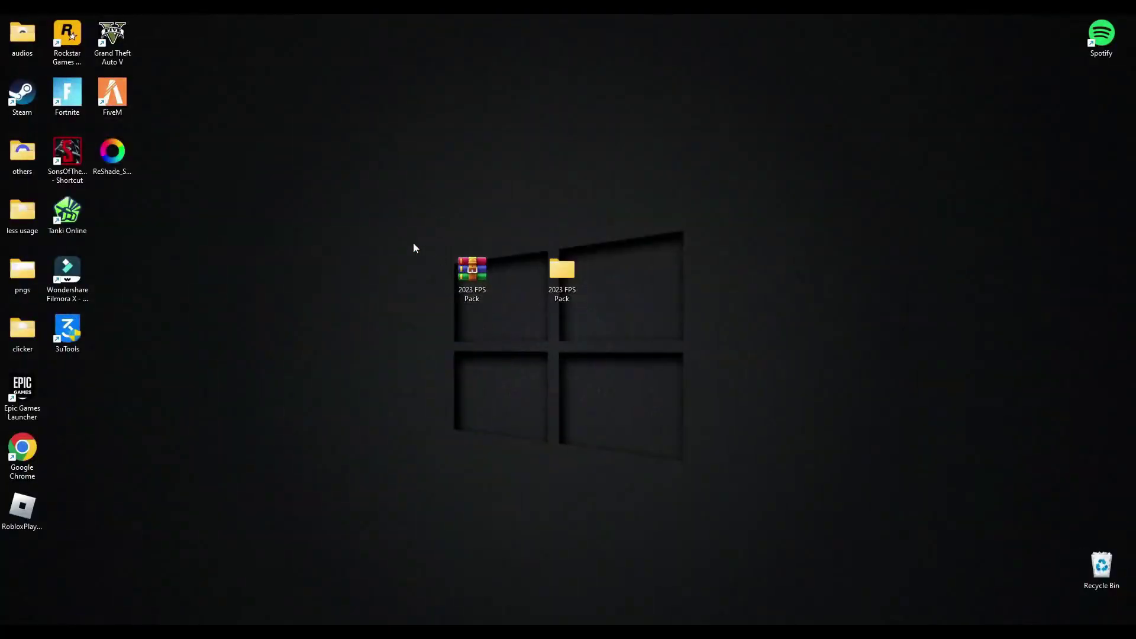
pyautogui.moveTo(356, 218); pyautogui.dragTo(713, 410)
pyautogui.click(712, 411)
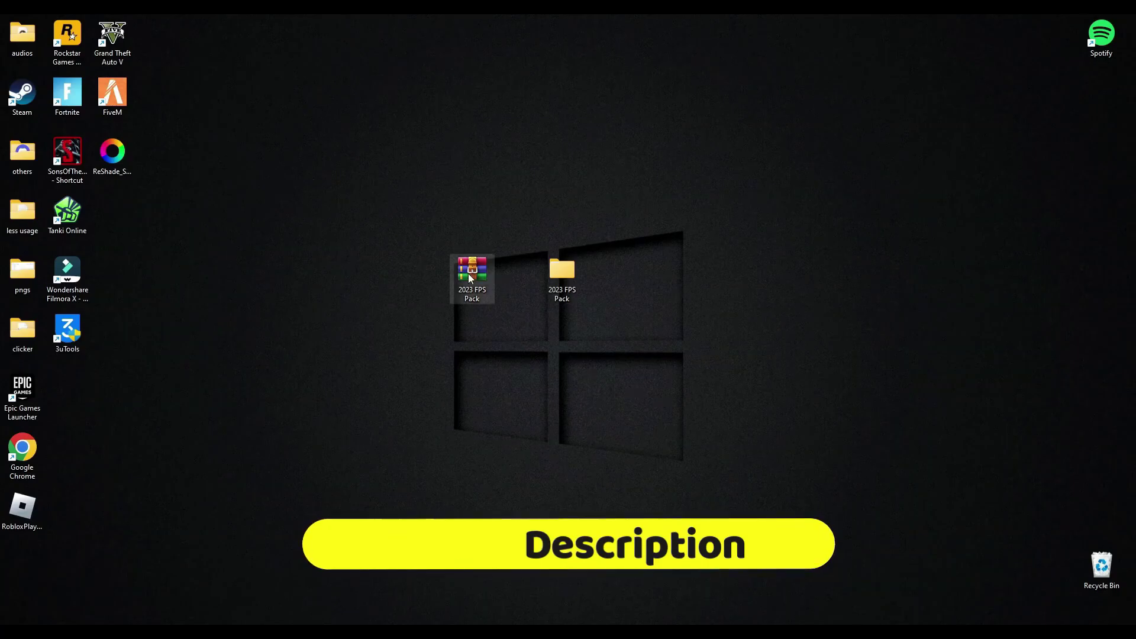
# - Reposition the 2023 FPS Pack archive and folder icons on the desktop, and open the folder
pyautogui.moveTo(468, 273); pyautogui.dragTo(422, 274)
pyautogui.moveTo(552, 273); pyautogui.dragTo(505, 271)
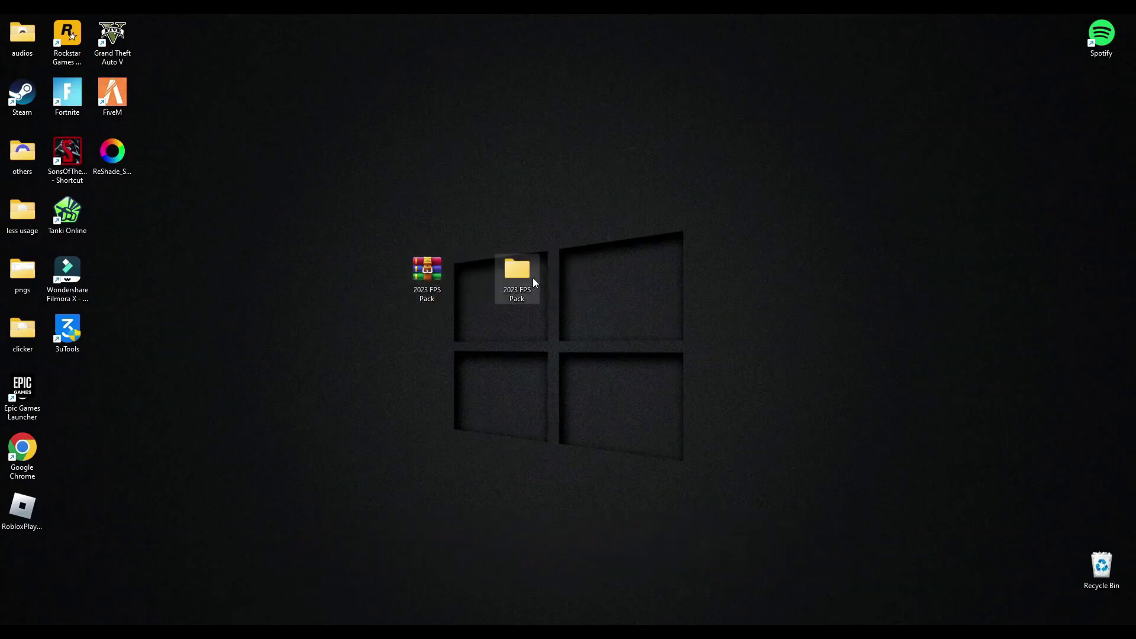
pyautogui.doubleClick(512, 277)
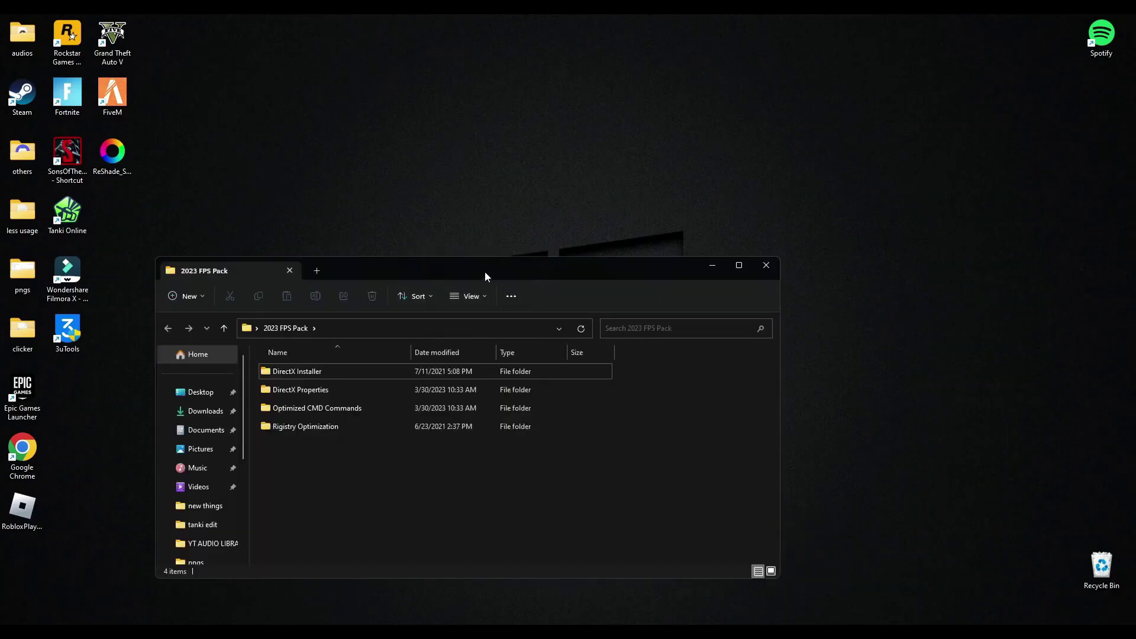
pyautogui.moveTo(485, 272); pyautogui.dragTo(505, 150)
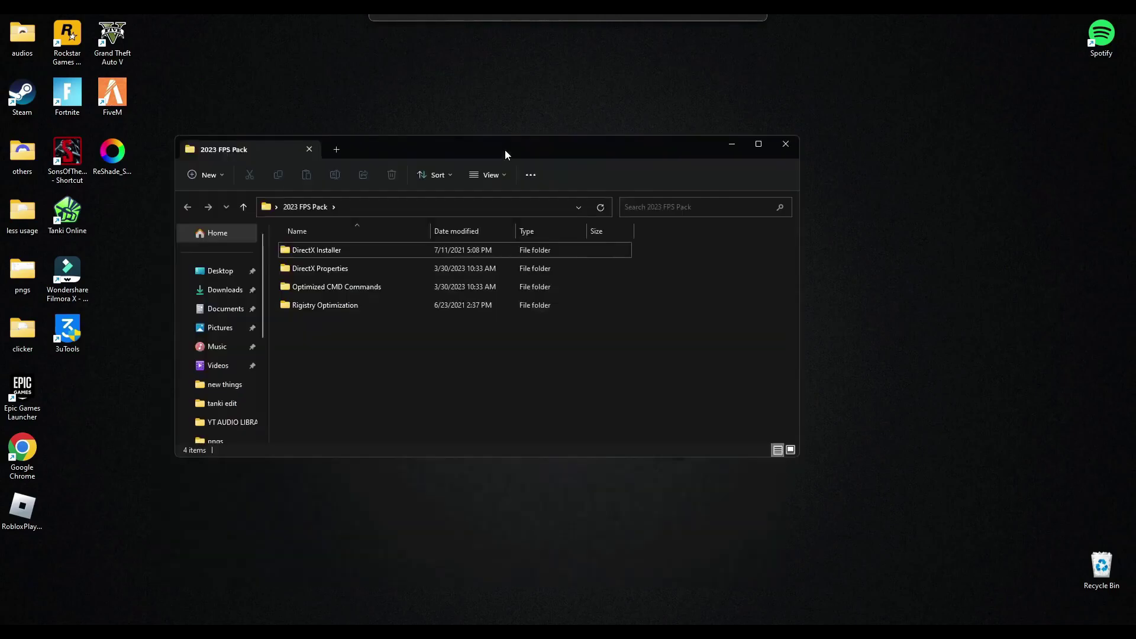
# - Run dxwebsetup from the DirectX Installer folder, accept the agreement, complete the setup, and return to the 2023 FPS Pack folder
pyautogui.doubleClick(313, 249)
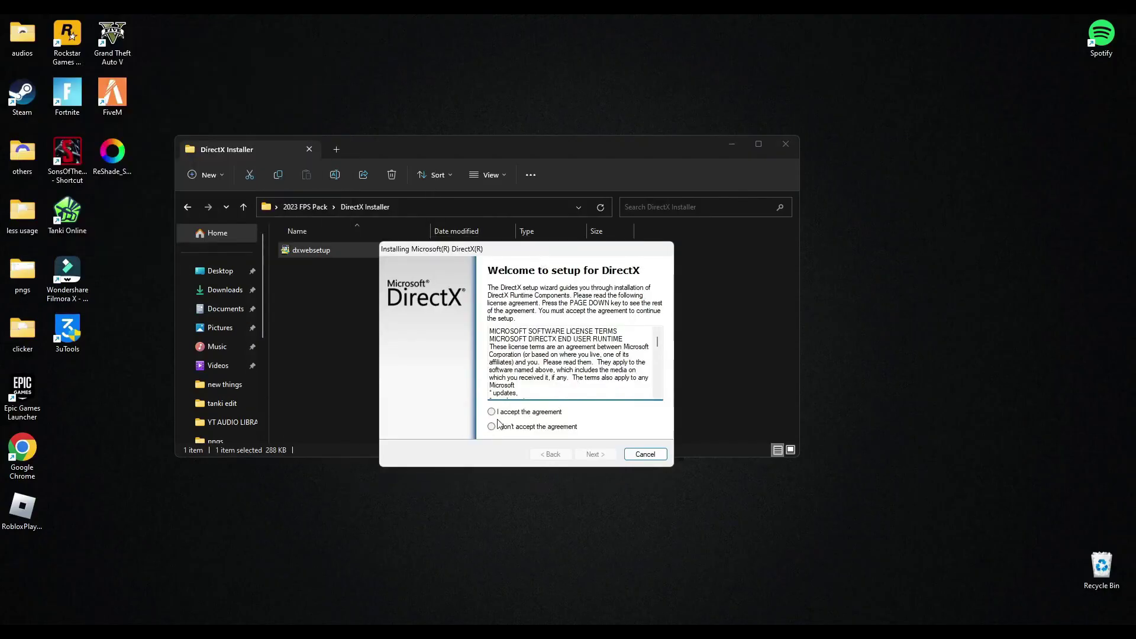
pyautogui.click(533, 413)
pyautogui.click(594, 454)
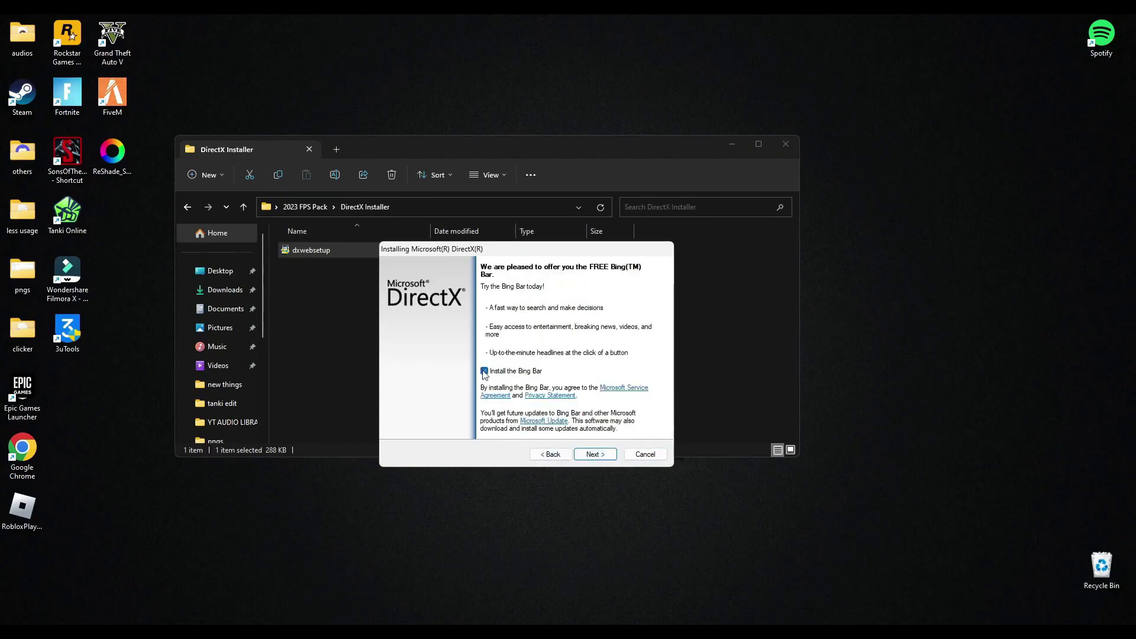
pyautogui.click(590, 454)
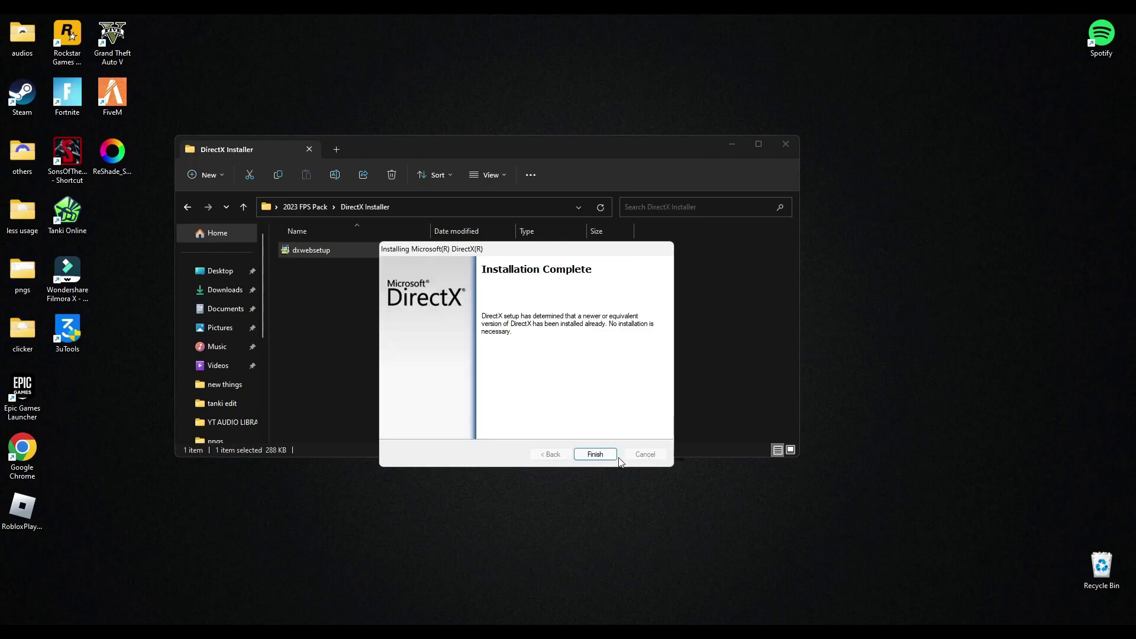
pyautogui.click(595, 454)
pyautogui.click(189, 207)
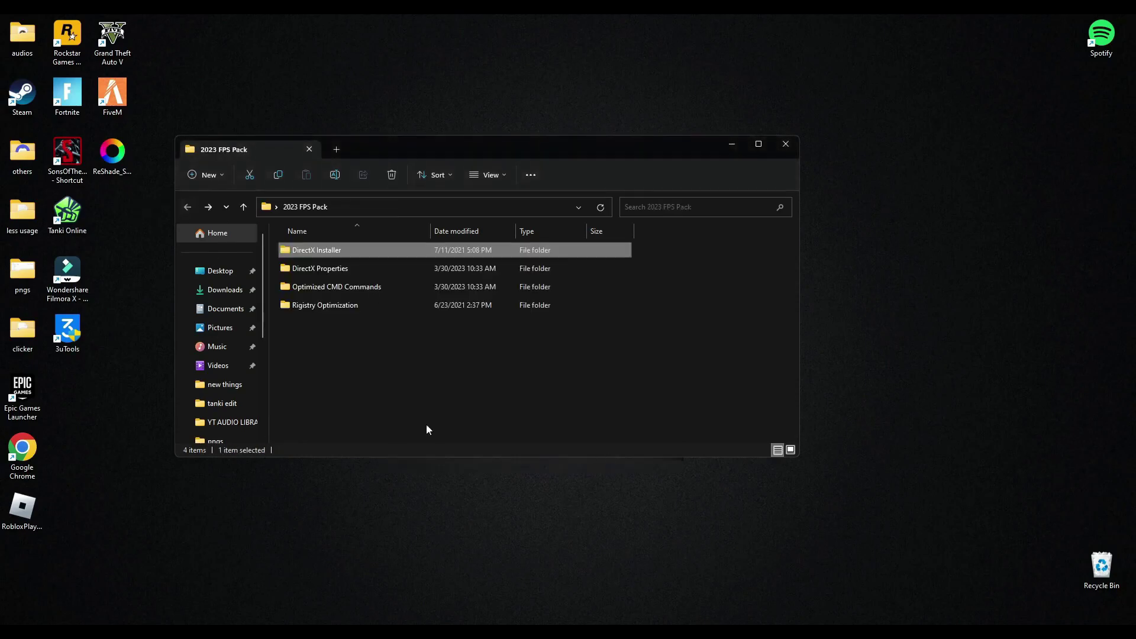
# - Open the Windows Temp folder by launching Run and entering temp
pyautogui.press('super+s')
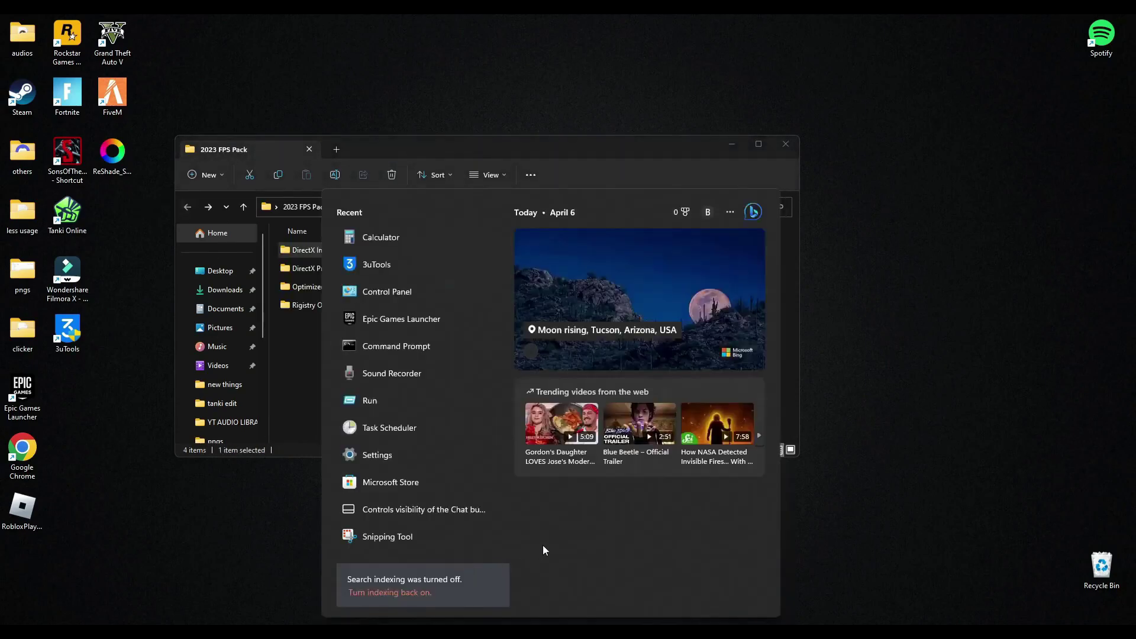
pyautogui.write('run')
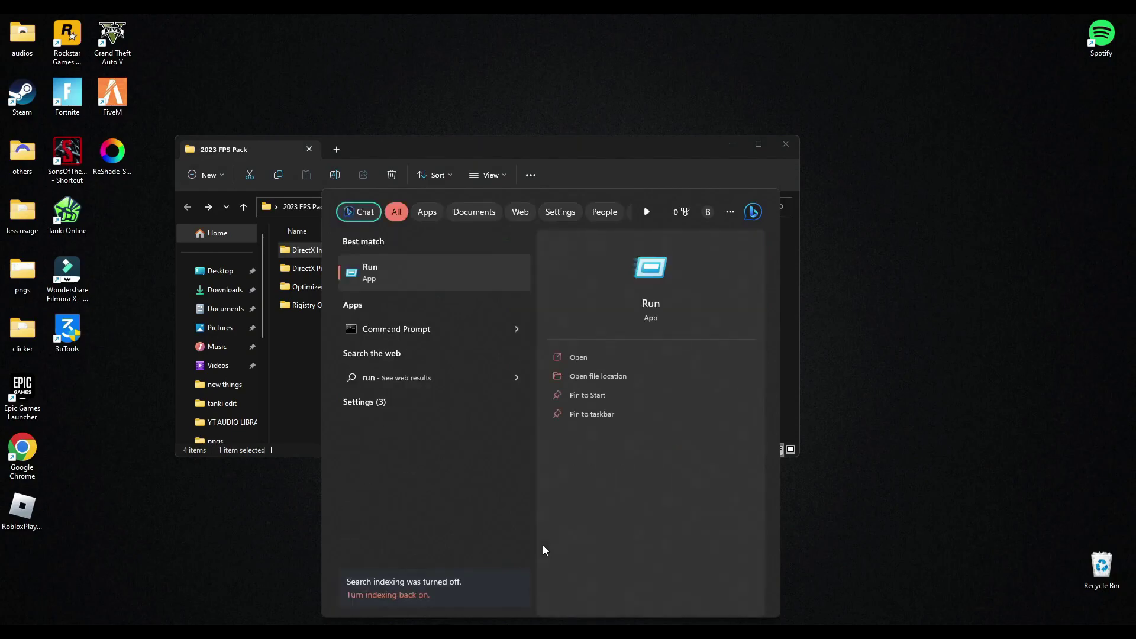
pyautogui.press('Return')
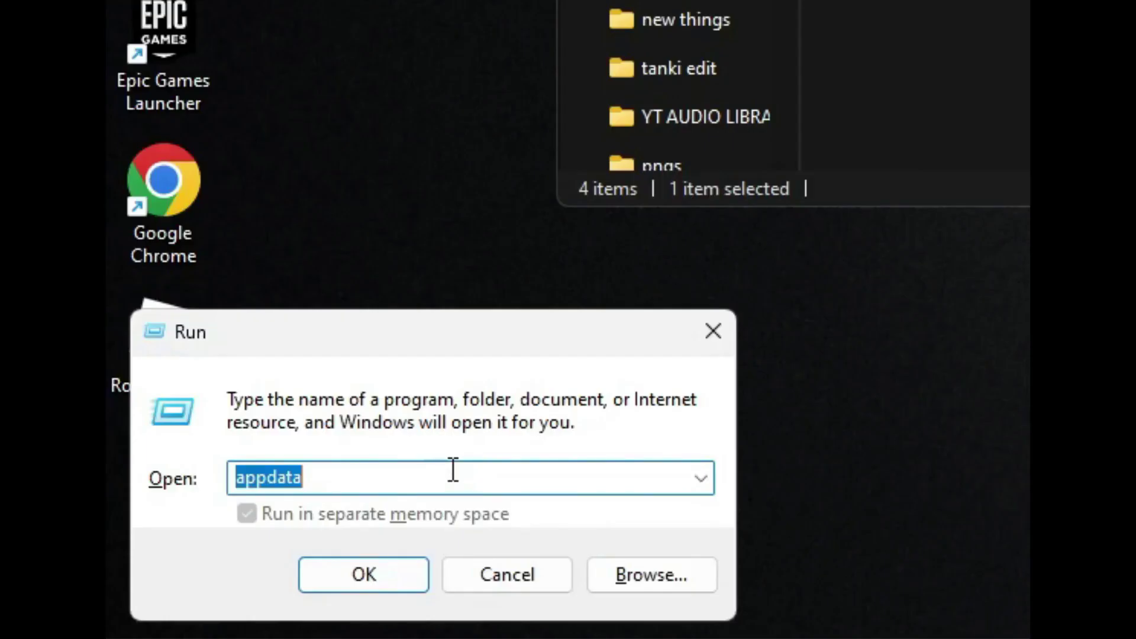
pyautogui.write('te')
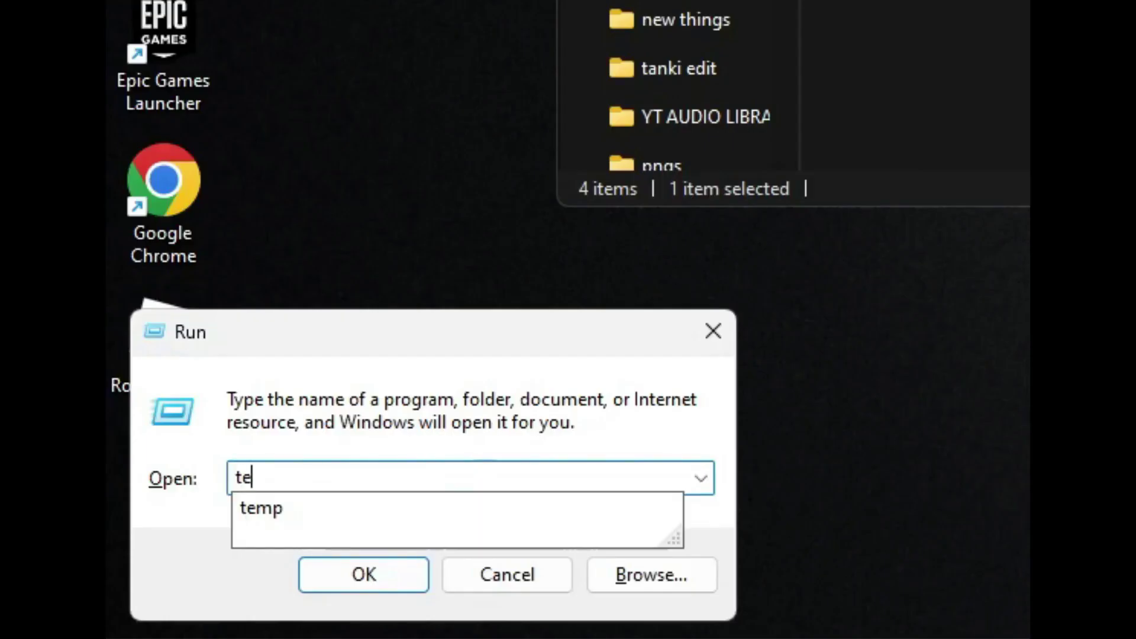
pyautogui.write('mp')
pyautogui.press('Return')
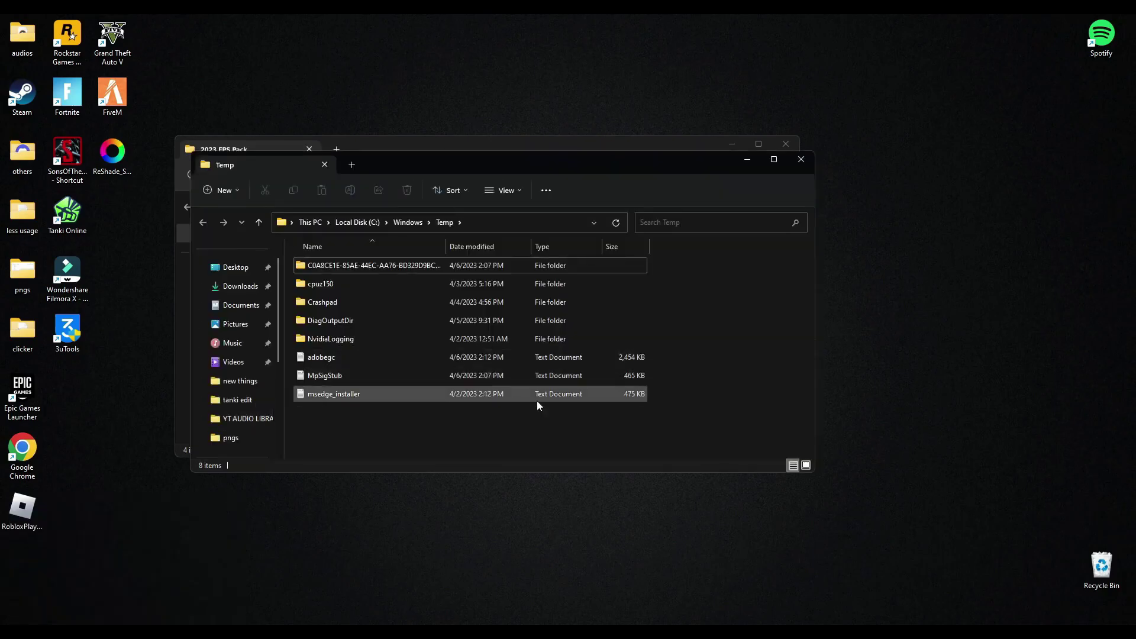
# - Delete all items in the Windows Temp folder, skip all files in use, and close the folder
pyautogui.moveTo(510, 447); pyautogui.dragTo(471, 261)
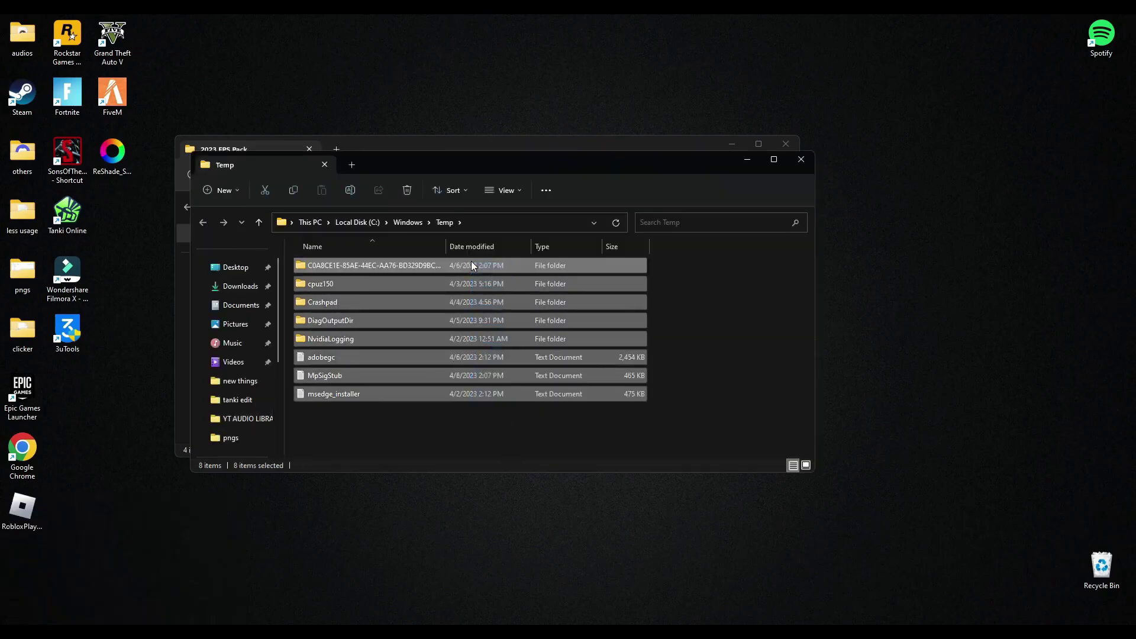
pyautogui.press('Delete')
pyautogui.click(224, 278)
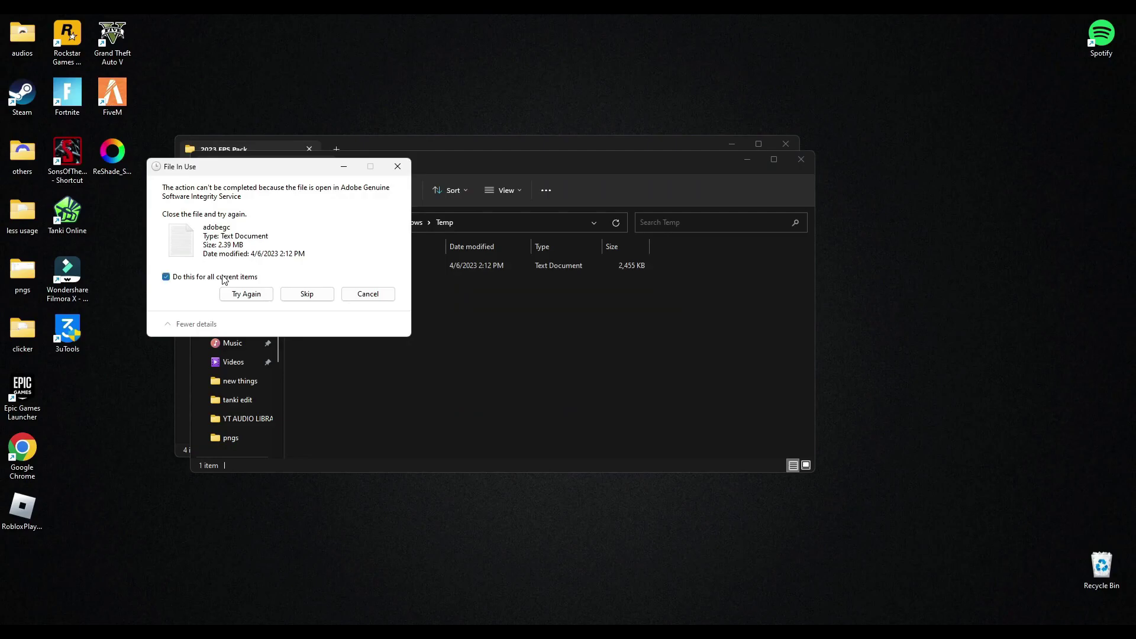
pyautogui.click(303, 293)
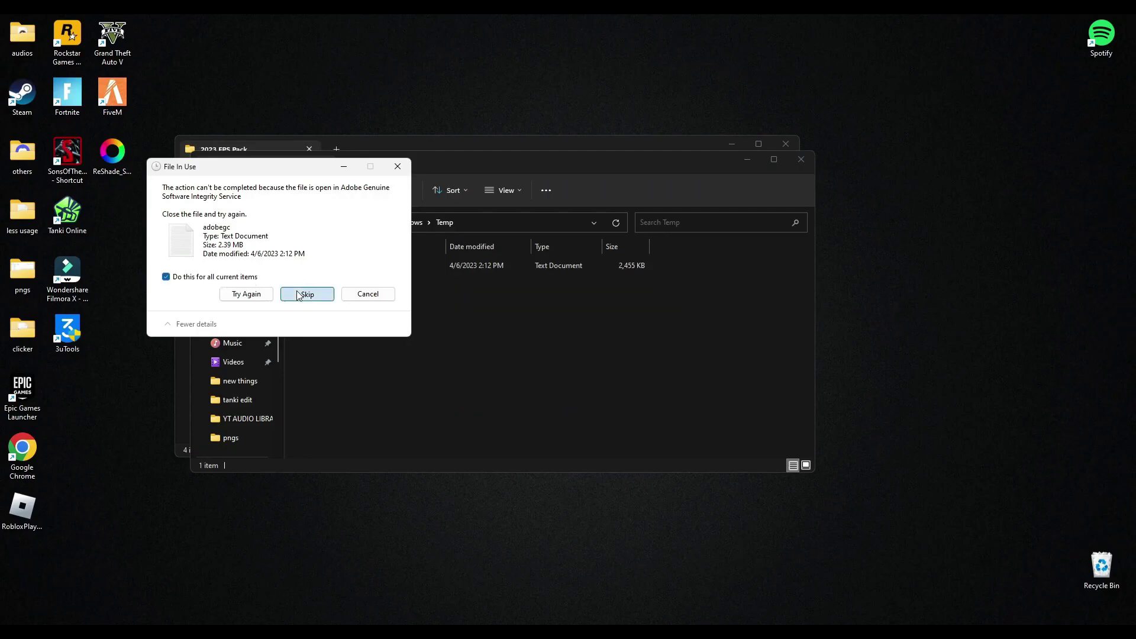
pyautogui.click(398, 167)
pyautogui.click(809, 158)
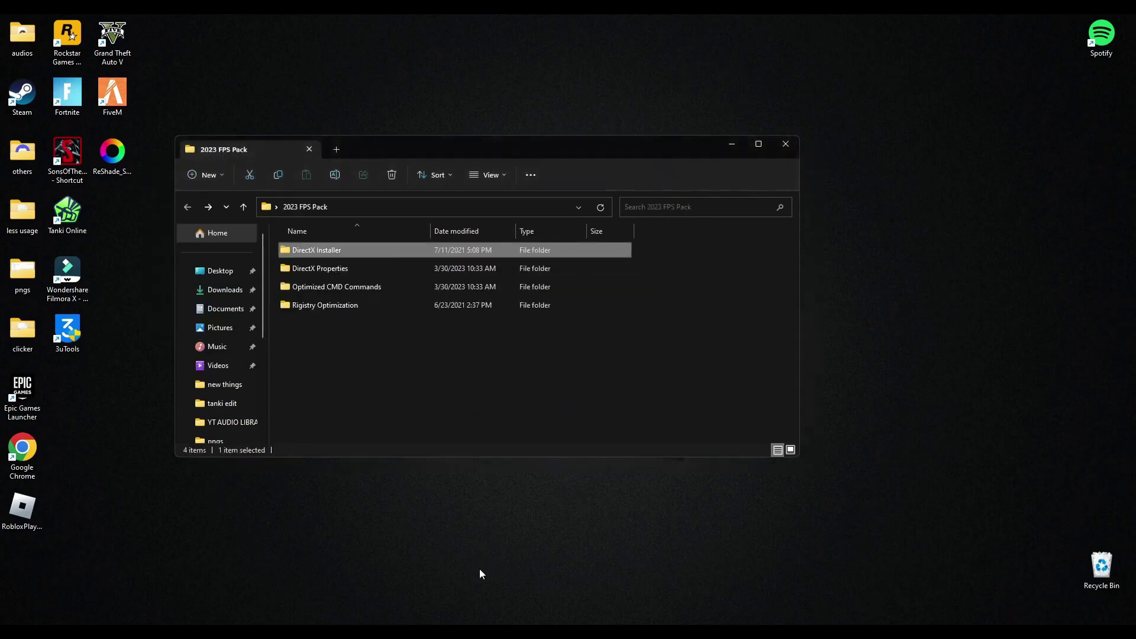
# - Open the local AppData Temp folder by launching Run and entering %temp%
pyautogui.press('super+s')
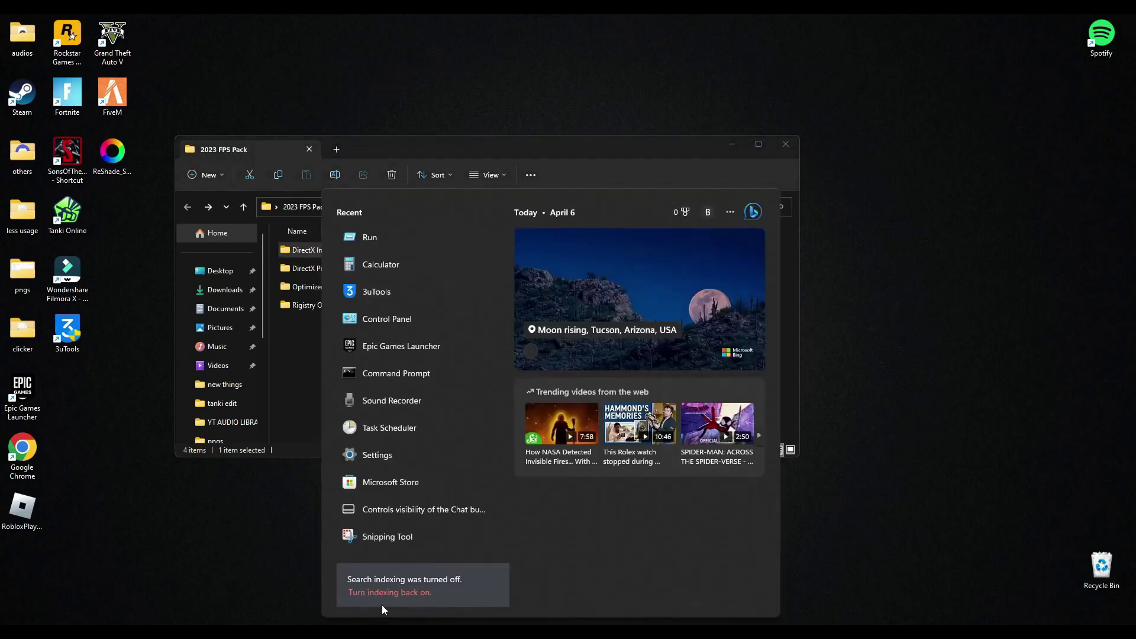
pyautogui.write('run')
pyautogui.press('Return')
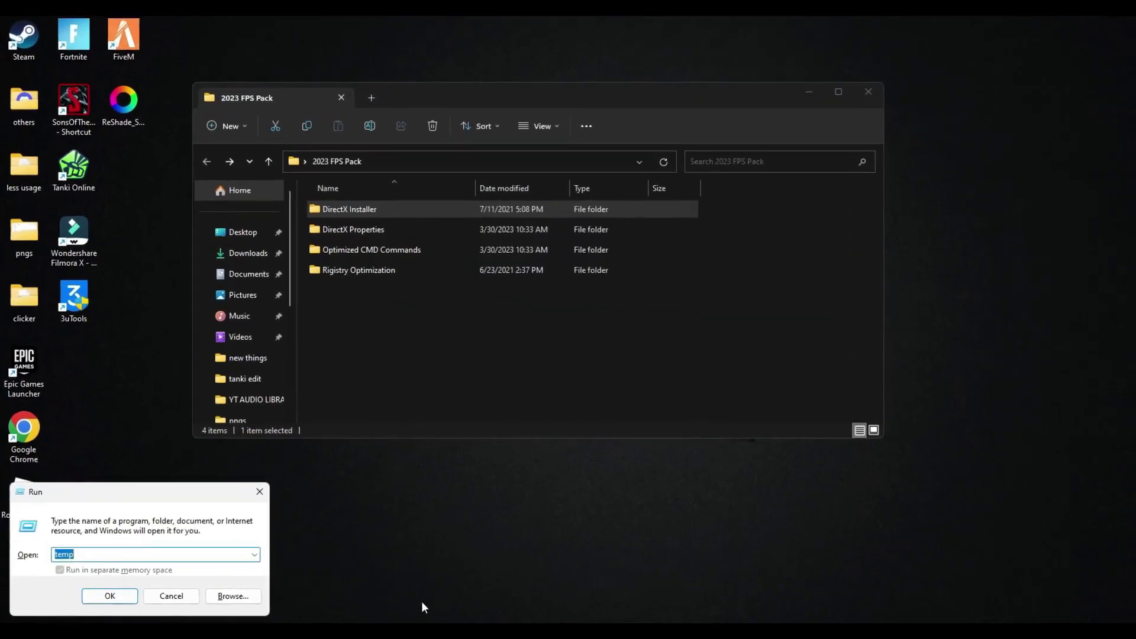
pyautogui.write('%')
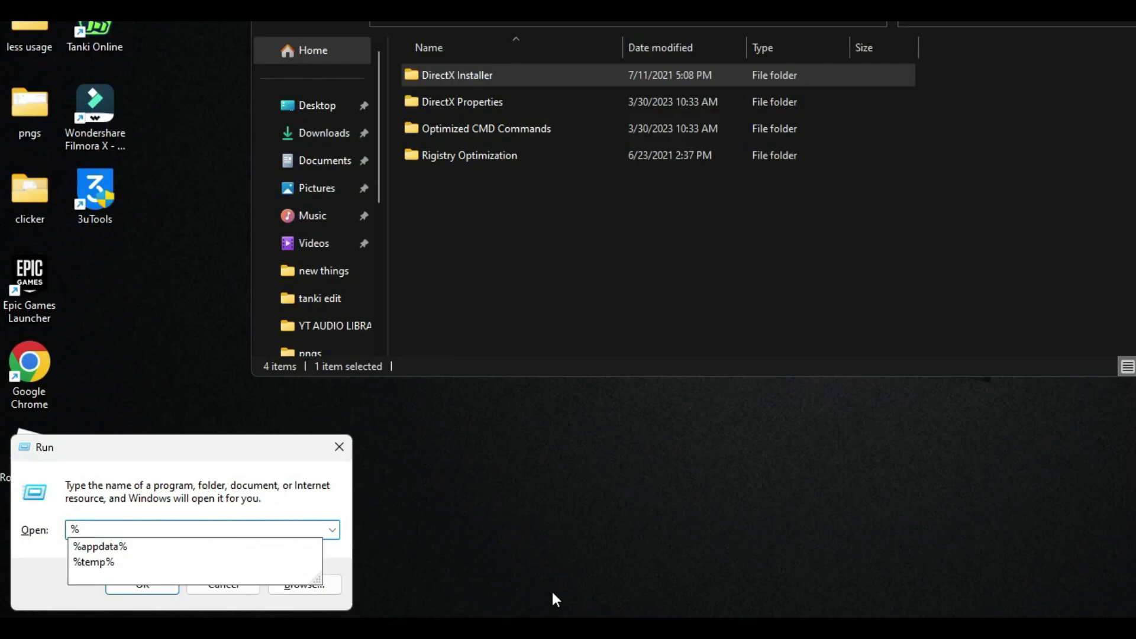
pyautogui.write('temp%')
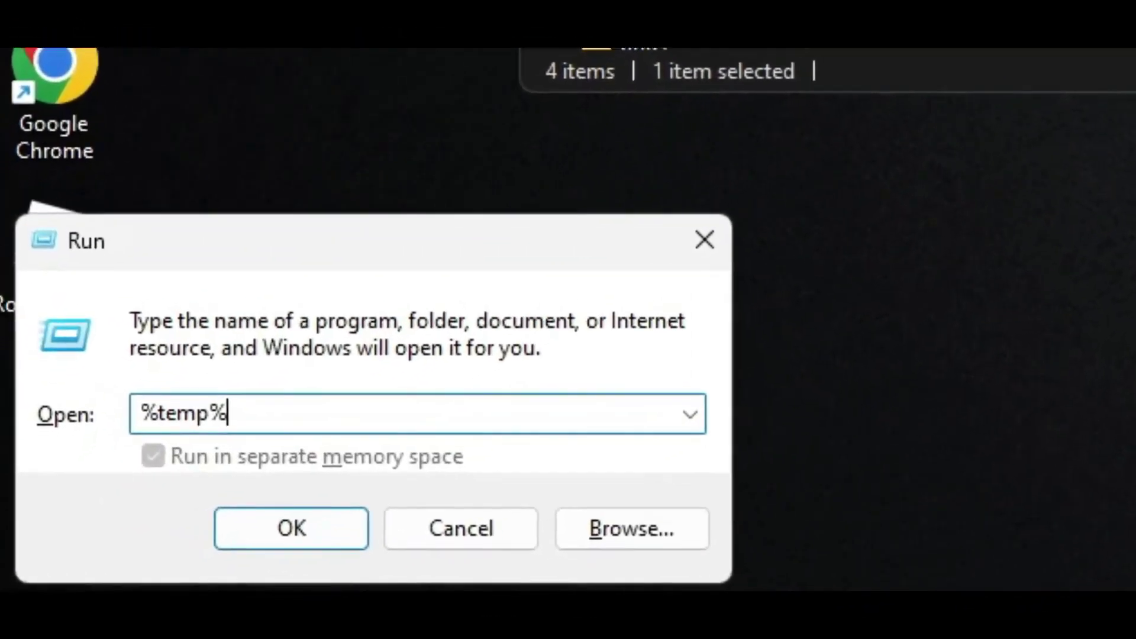
pyautogui.press('Return')
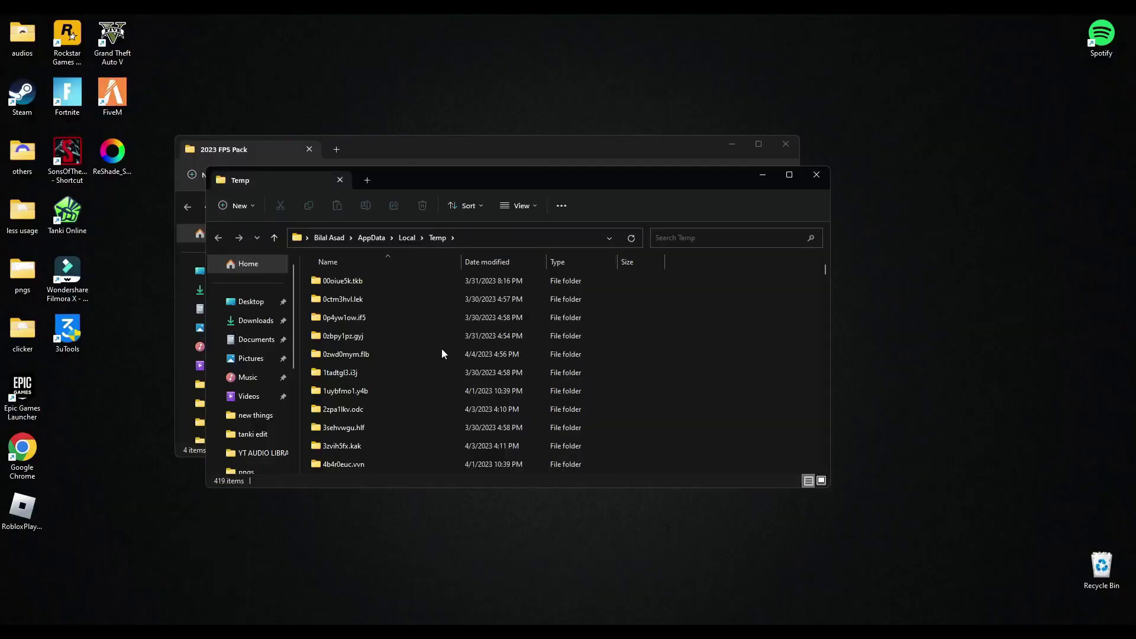
# - Delete everything in the AppData Temp folder, skip the files that are in use, and close the folder
pyautogui.hotkey('ctrl', 'a')
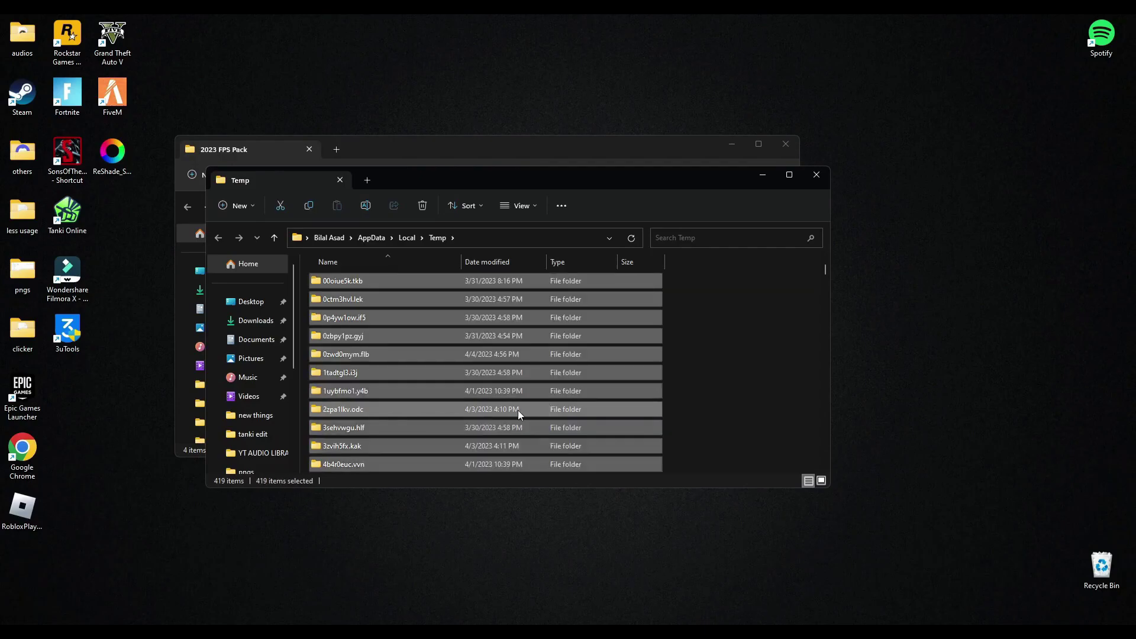
pyautogui.press('Delete')
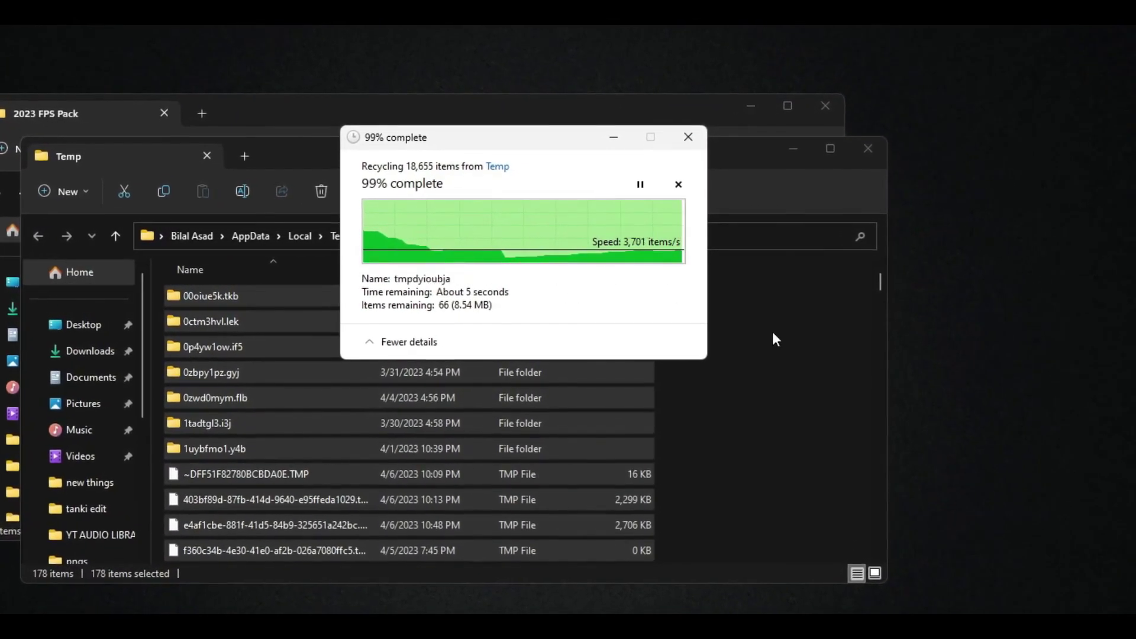
pyautogui.click(564, 314)
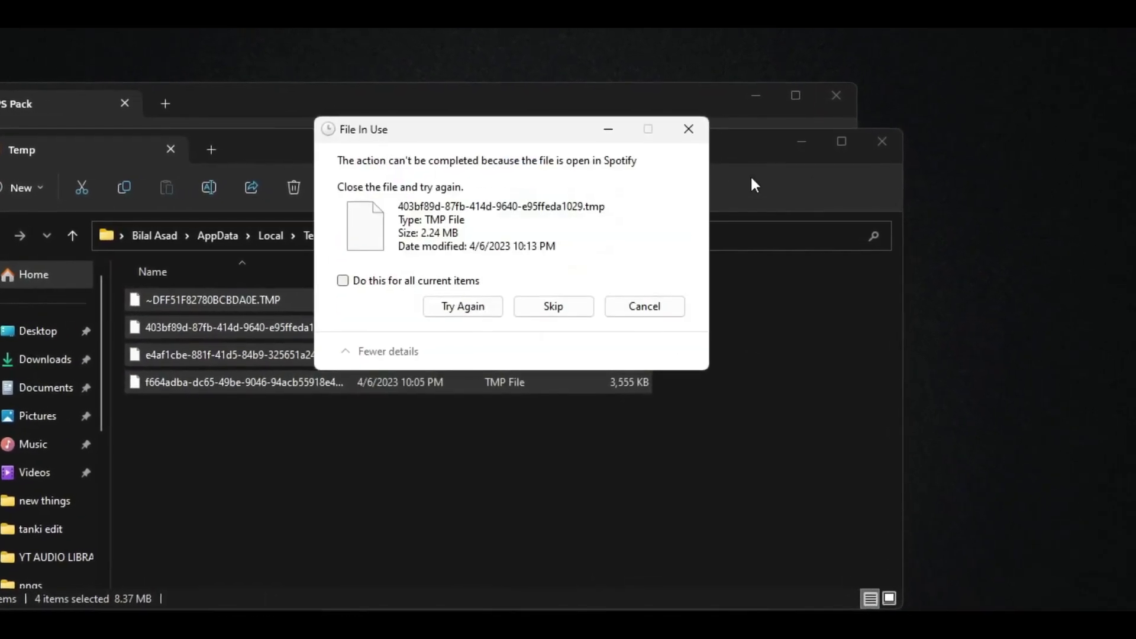
pyautogui.click(571, 309)
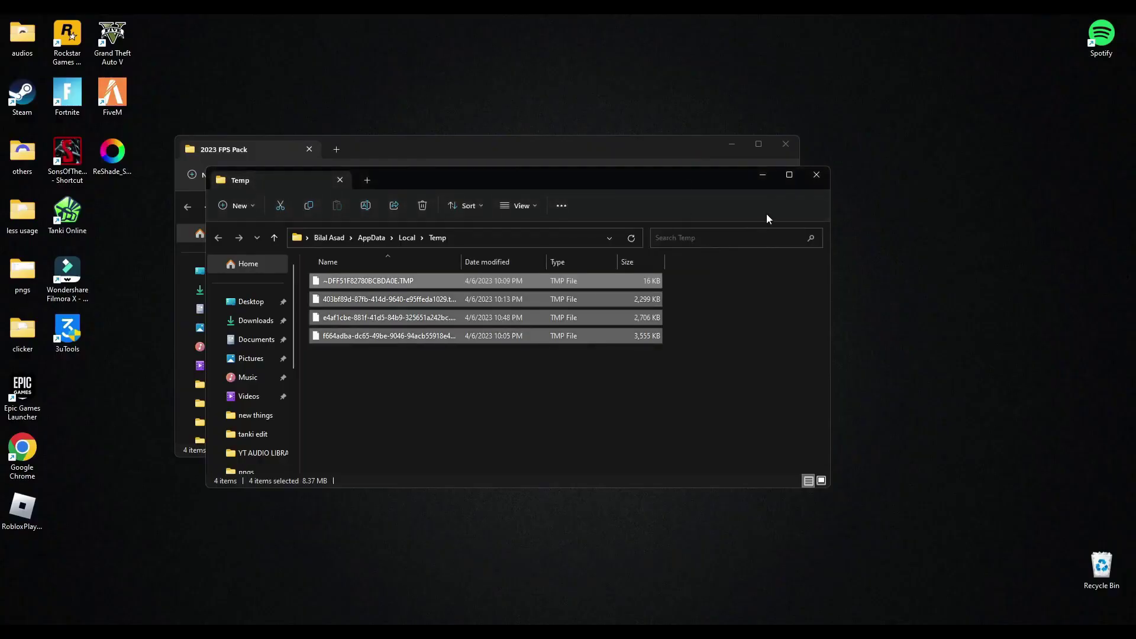
pyautogui.click(815, 177)
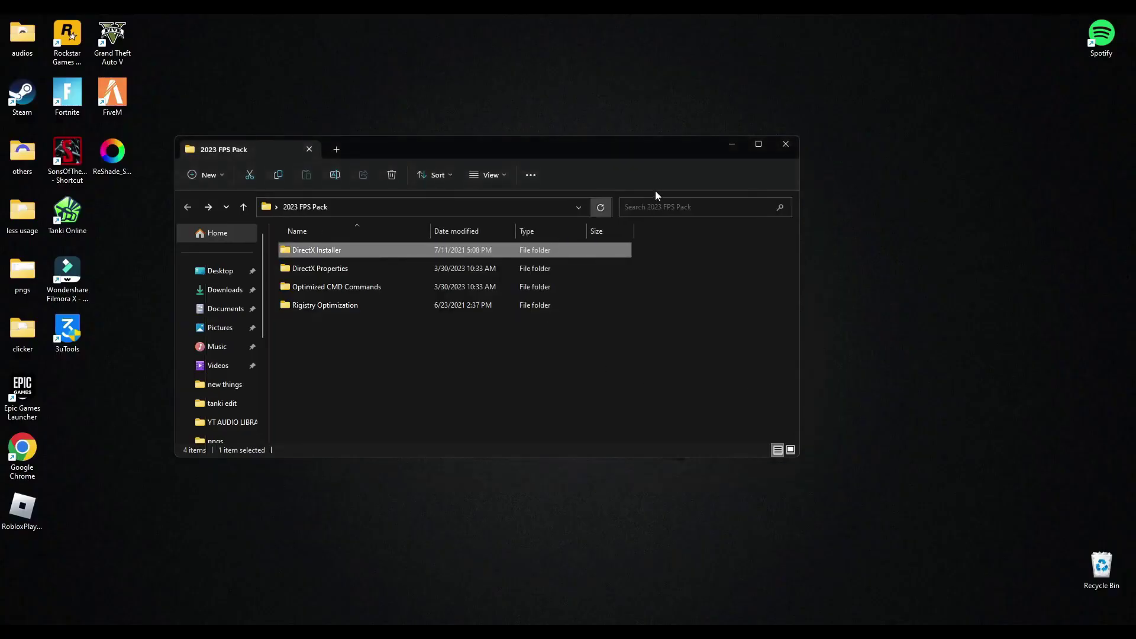
# - Launch dxcpl from the DirectX Properties folder and start browsing for an executable to add to its Direct3D executable list
pyautogui.doubleClick(326, 274)
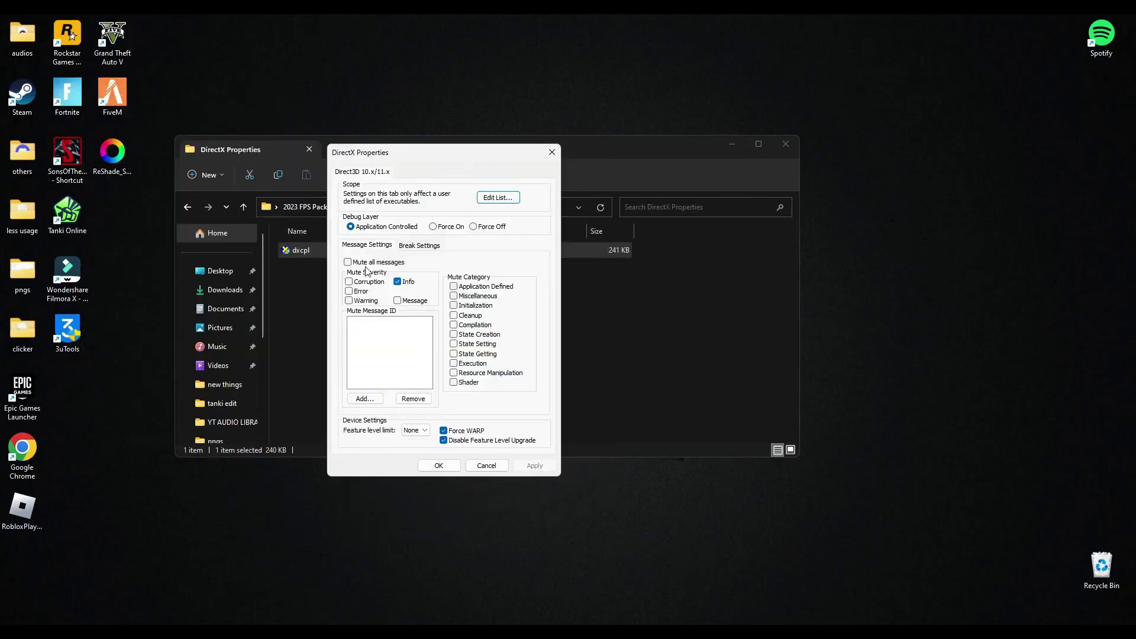
pyautogui.click(499, 198)
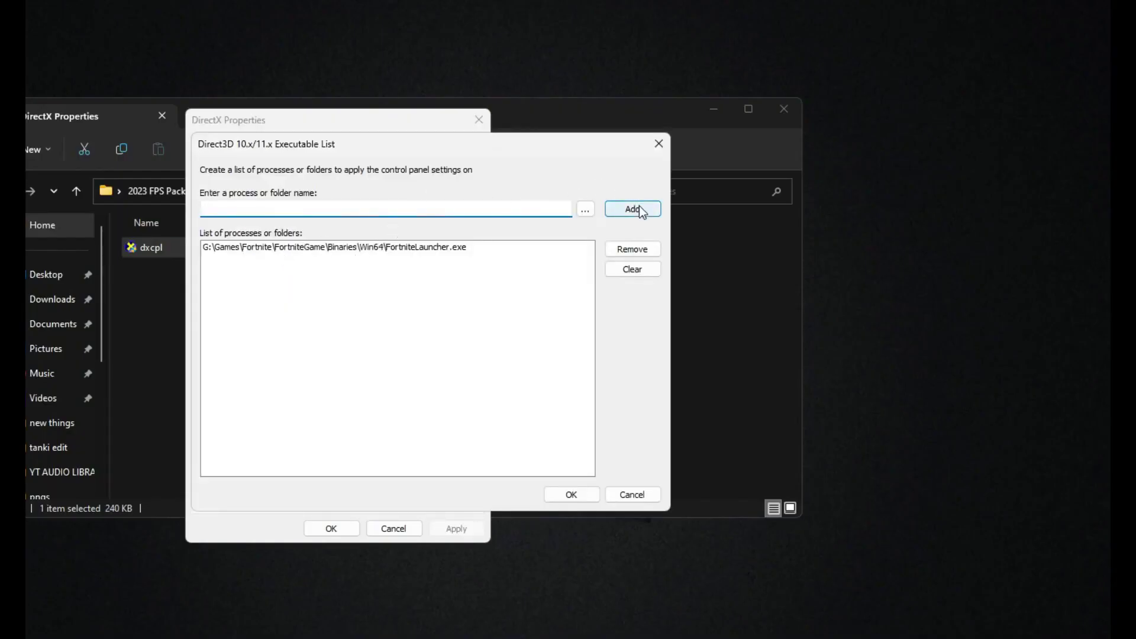
pyautogui.click(587, 211)
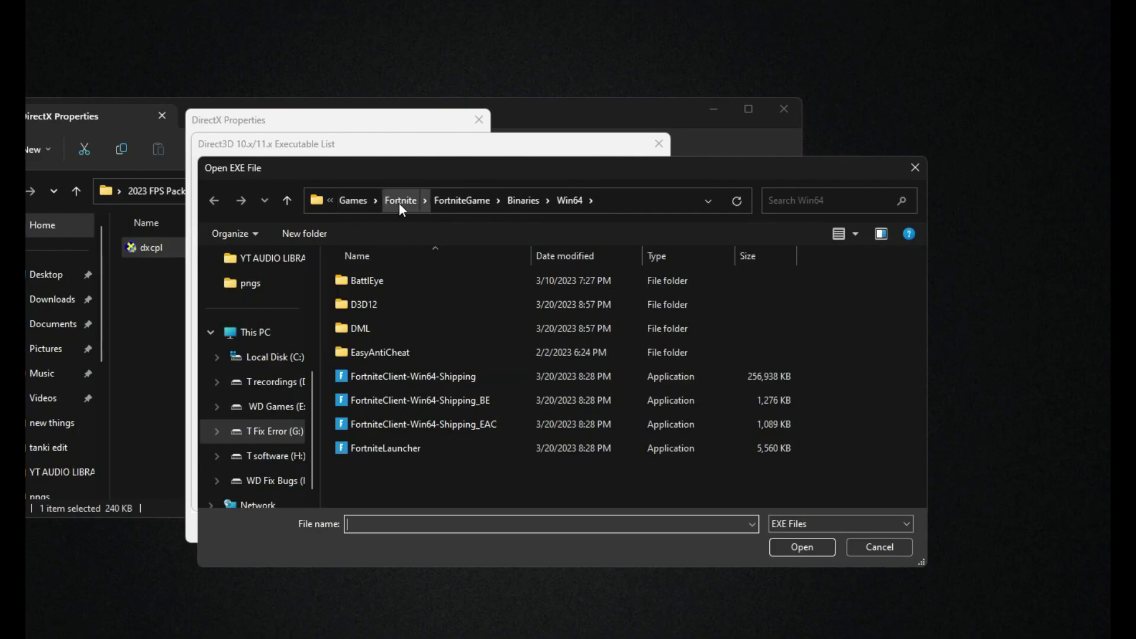
# - Add FortniteLauncher.exe from Games\Fortnite\FortniteGame\Binaries\Win64 to the Direct3D executable list and select its entry
pyautogui.click(364, 199)
pyautogui.doubleClick(378, 280)
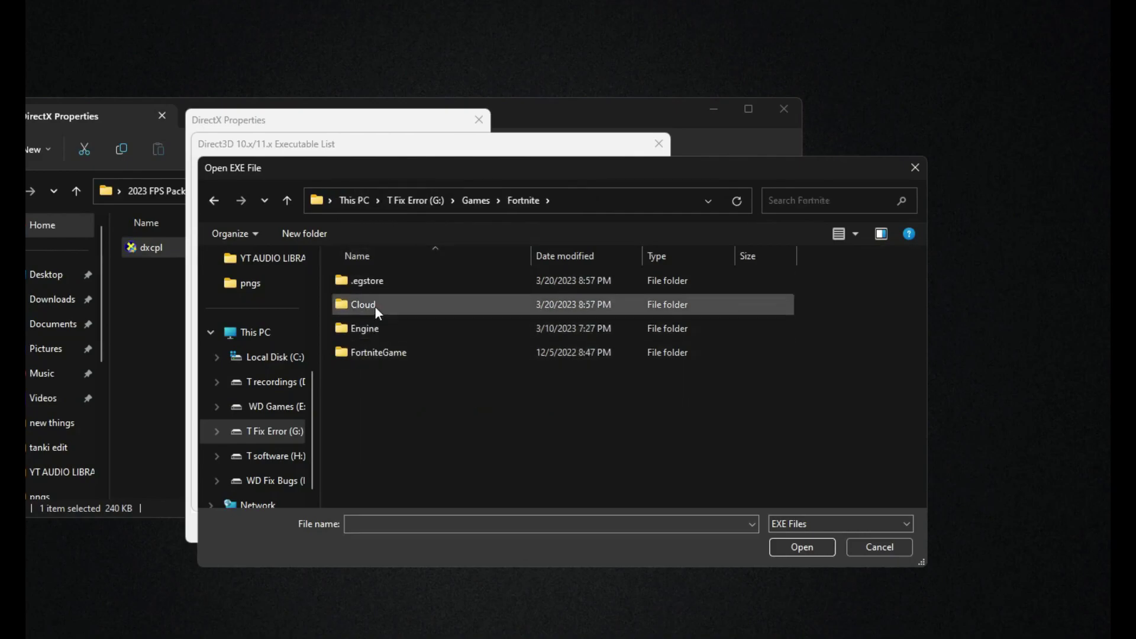
pyautogui.doubleClick(379, 352)
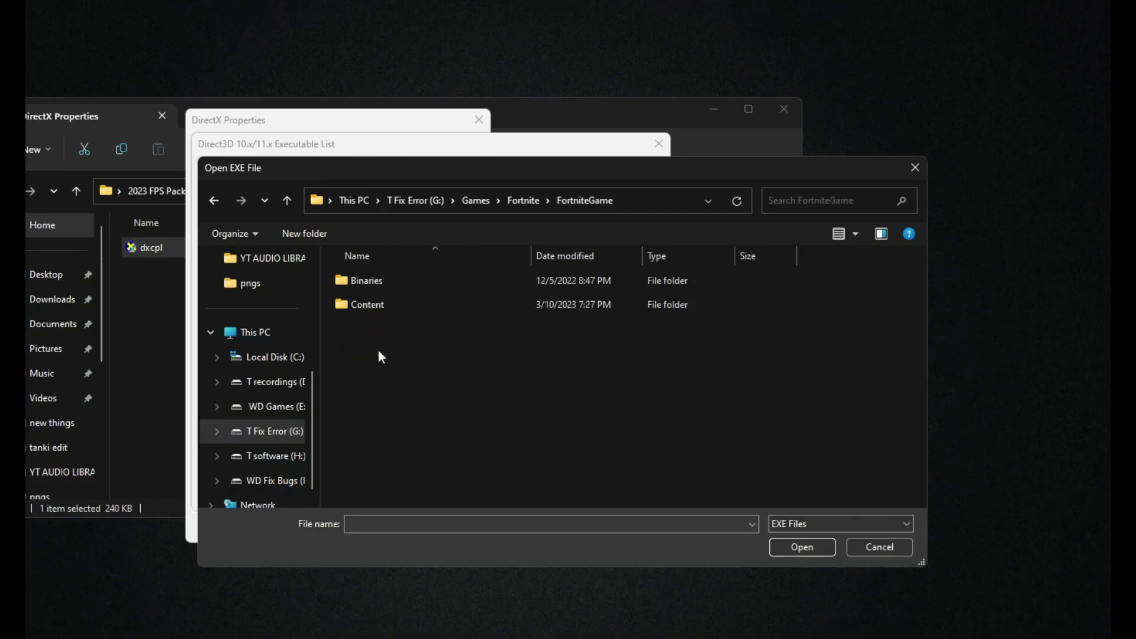
pyautogui.click(378, 282)
pyautogui.doubleClick(378, 283)
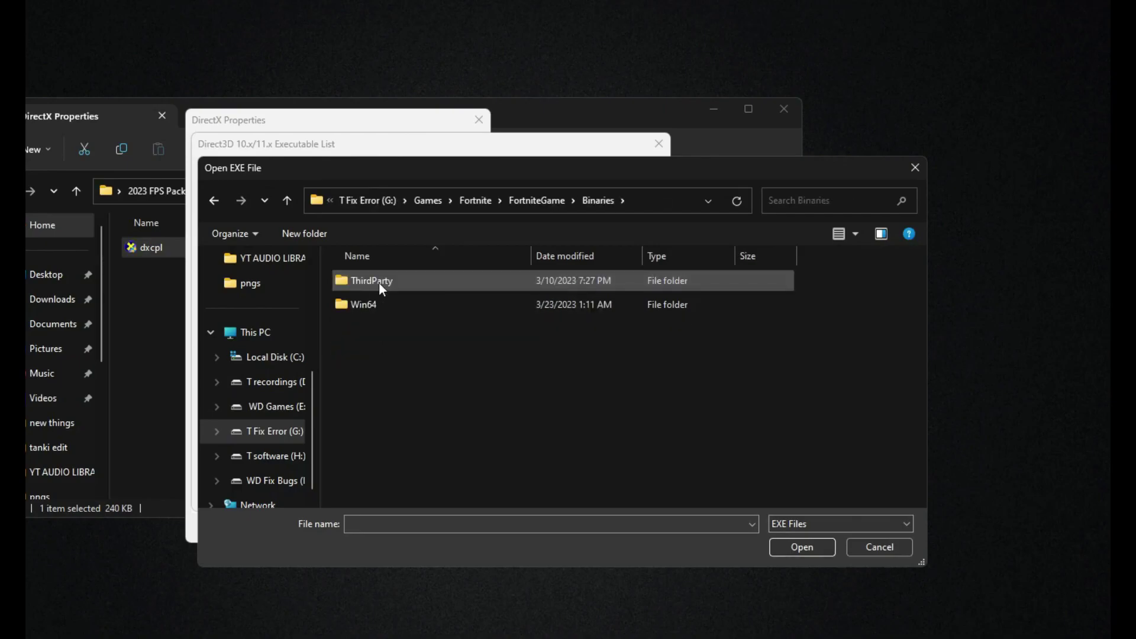
pyautogui.doubleClick(366, 308)
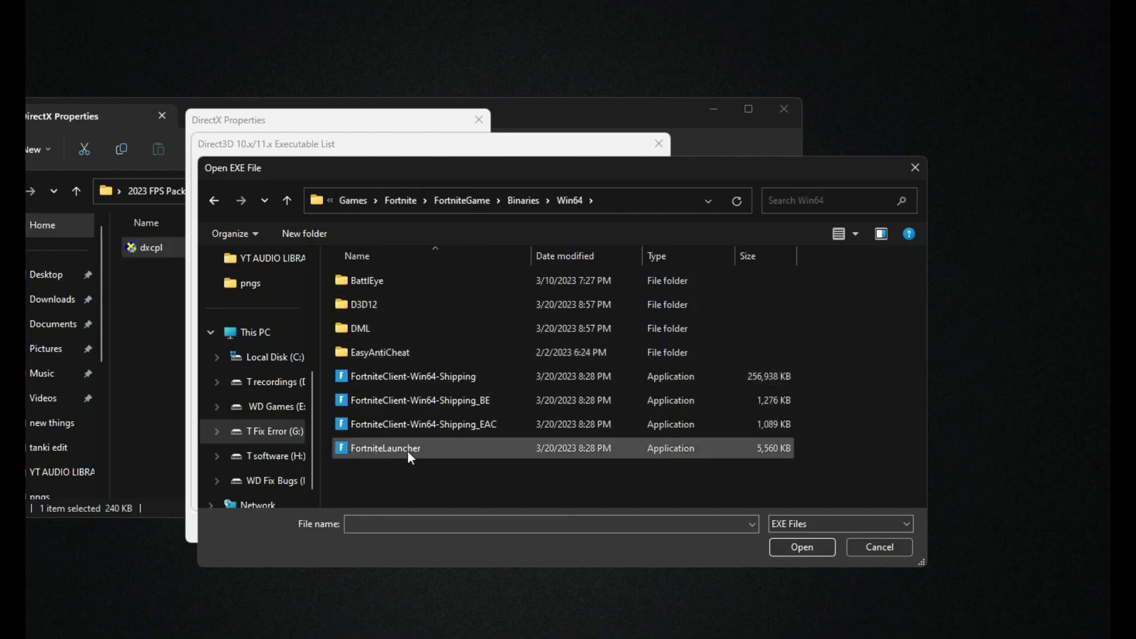
pyautogui.click(382, 449)
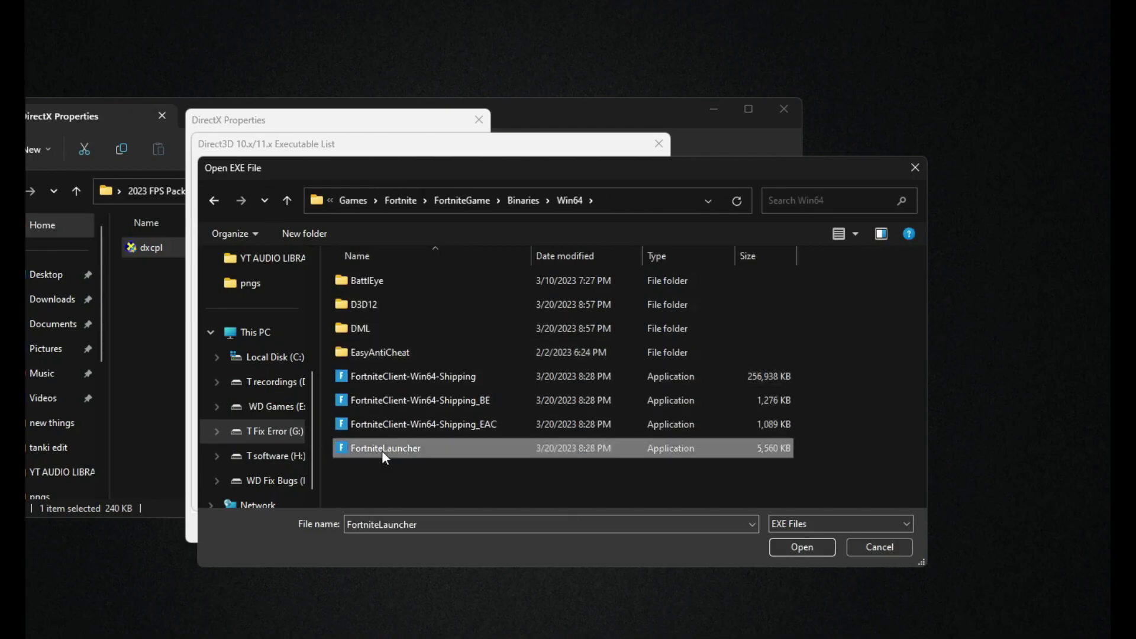
pyautogui.click(817, 544)
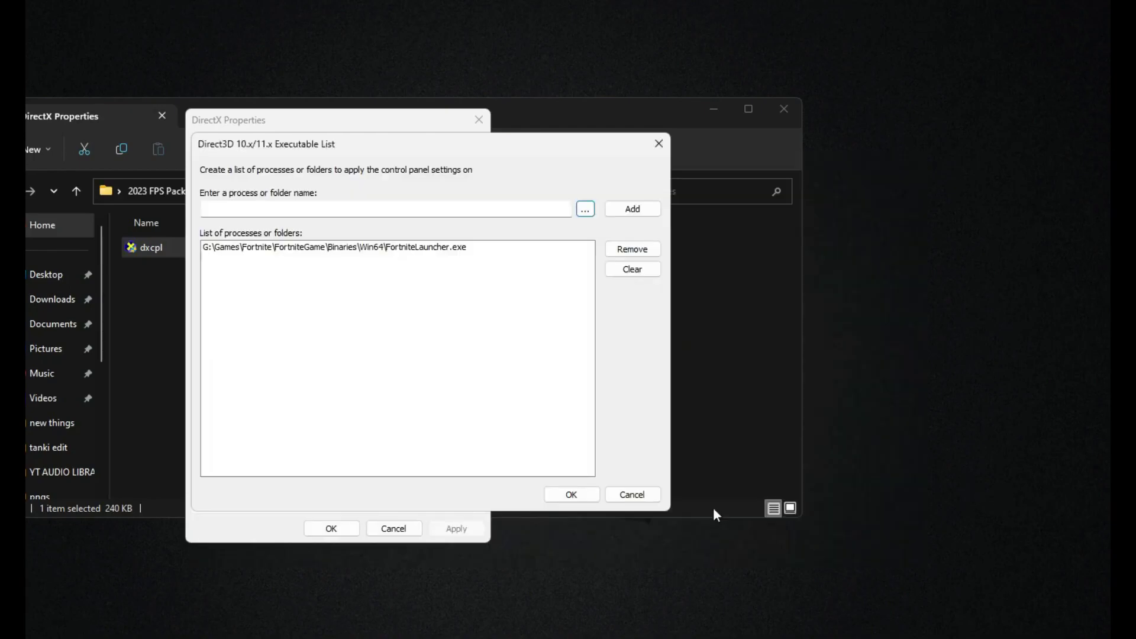
pyautogui.click(635, 219)
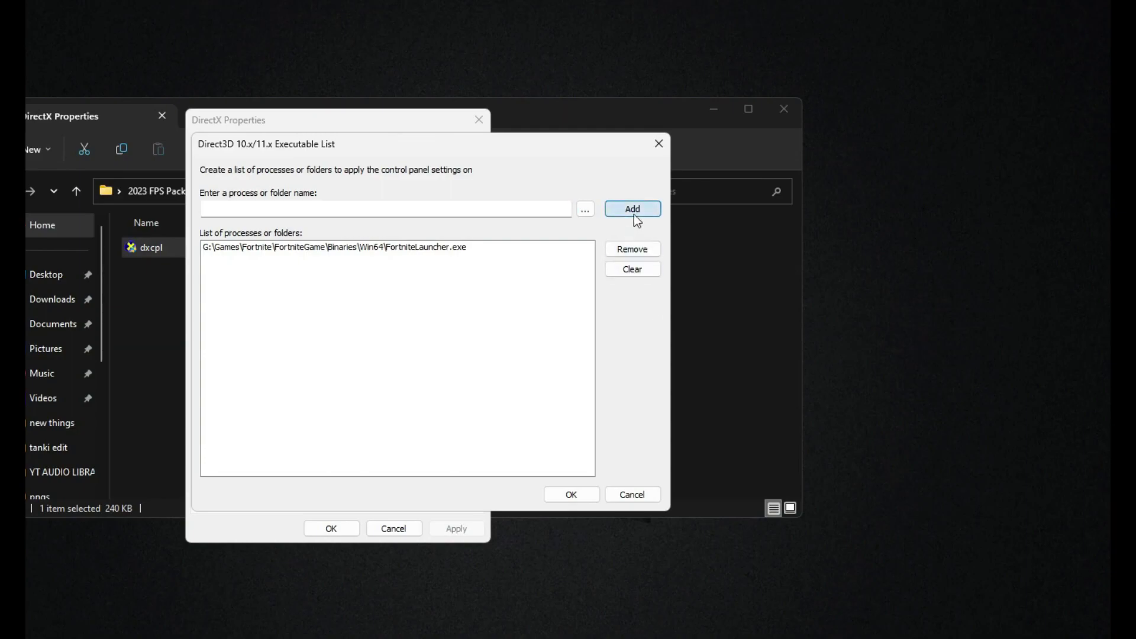
pyautogui.click(449, 253)
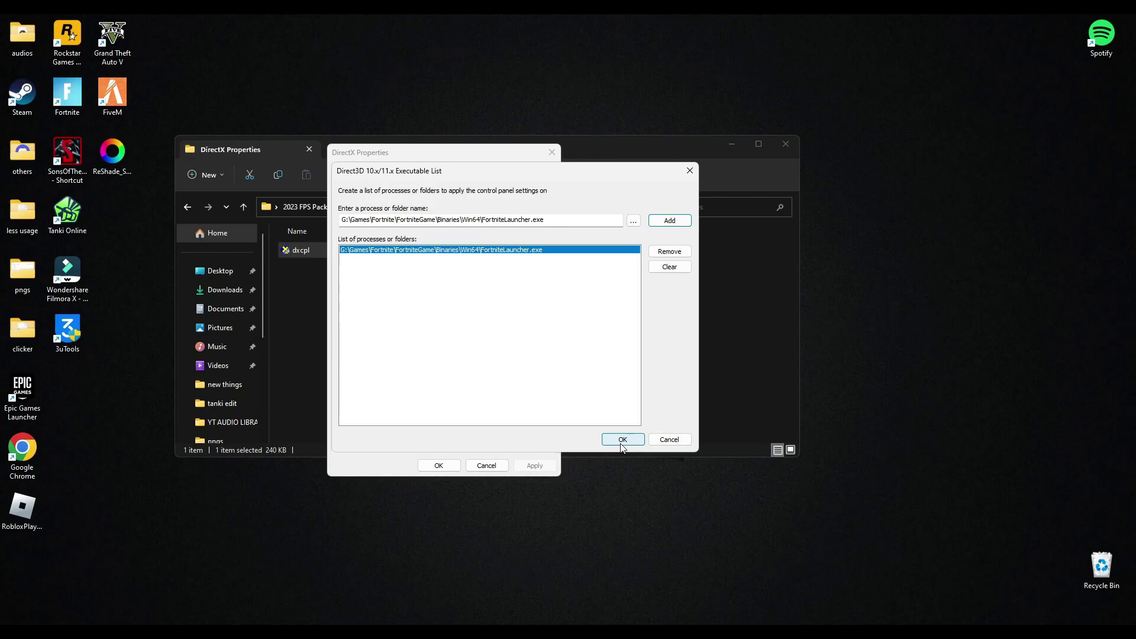
# - Accept the executable list, then apply and close DirectX Properties with Force WARP and Disable Feature Level Upgrade enabled
pyautogui.click(623, 440)
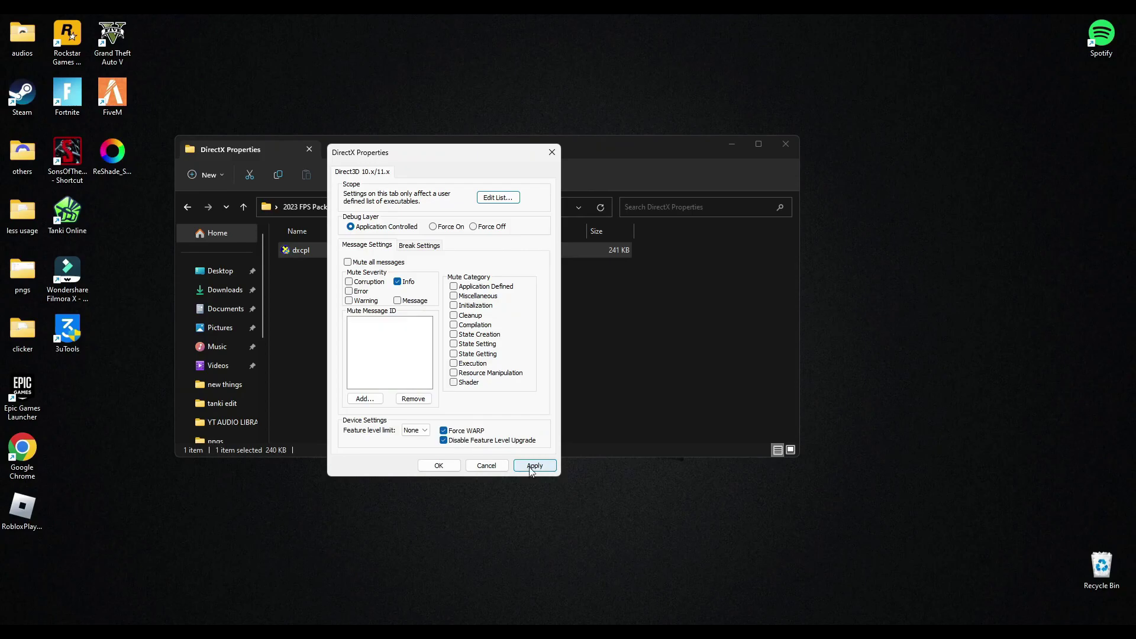
pyautogui.click(532, 467)
pyautogui.click(438, 466)
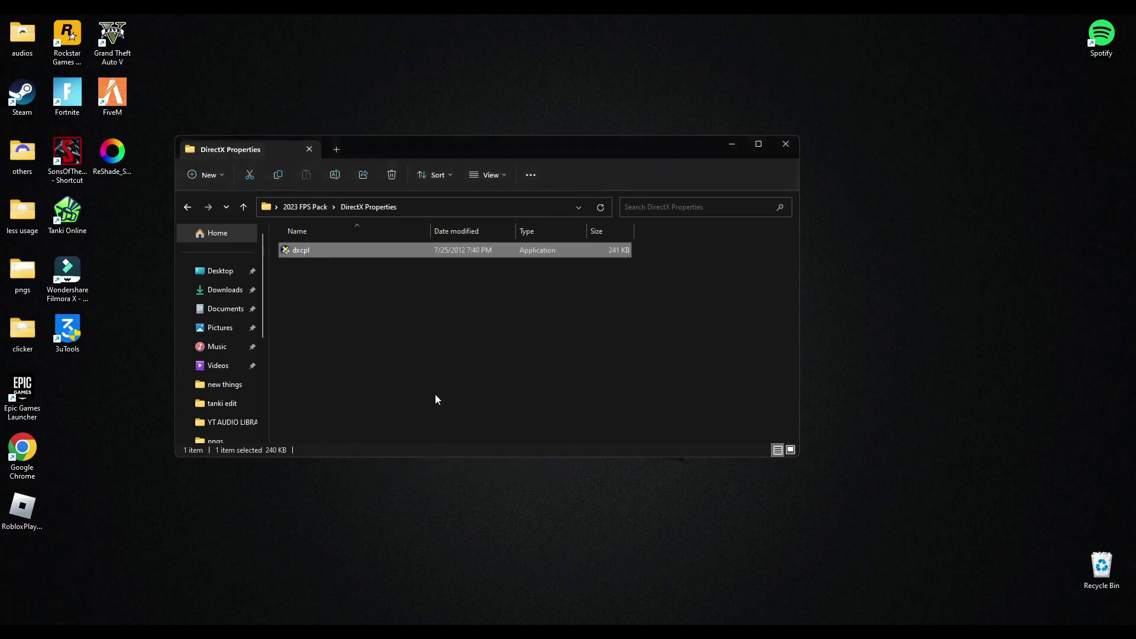
# - Open the cmd commands text file from the Optimized CMD Commands folder of the 2023 FPS Pack
pyautogui.click(188, 208)
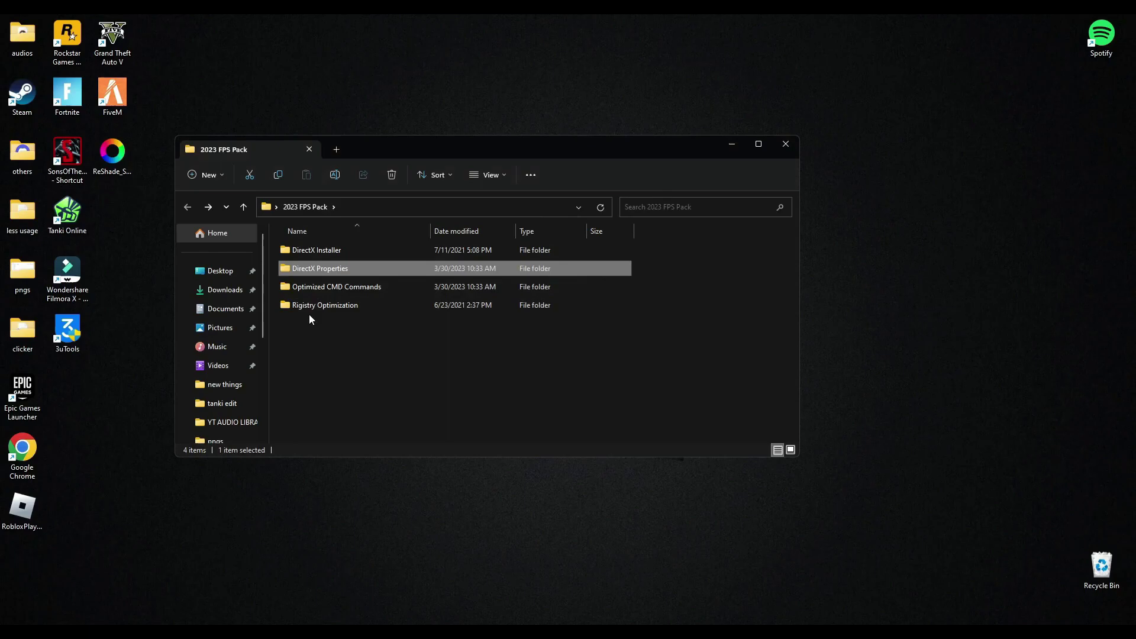
pyautogui.doubleClick(335, 287)
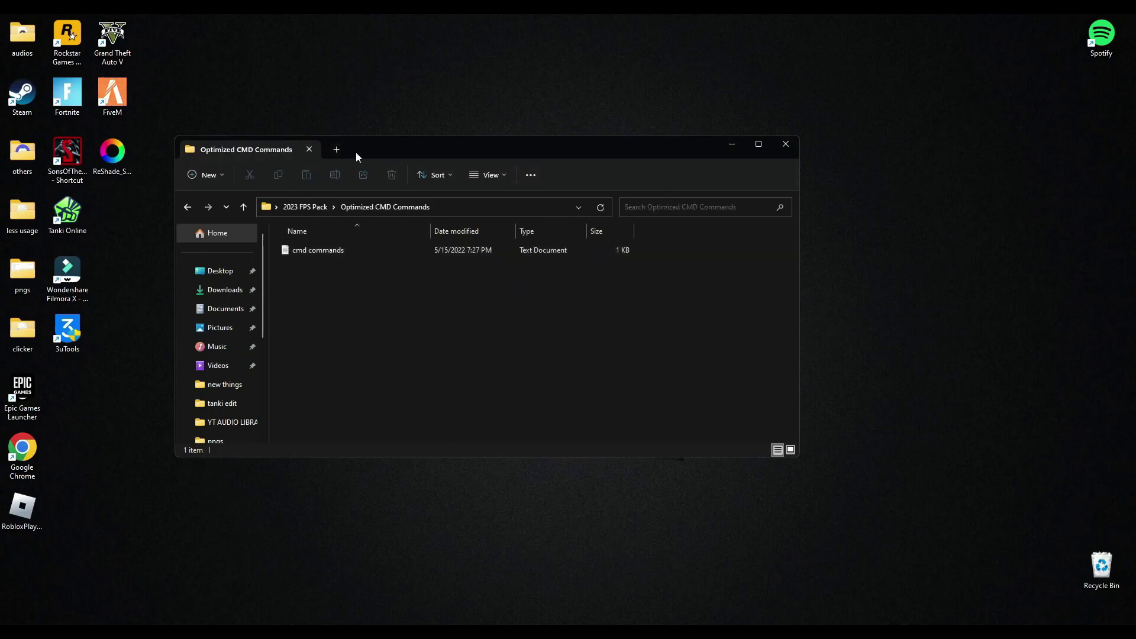
pyautogui.moveTo(357, 151); pyautogui.dragTo(418, 114)
pyautogui.click(313, 214)
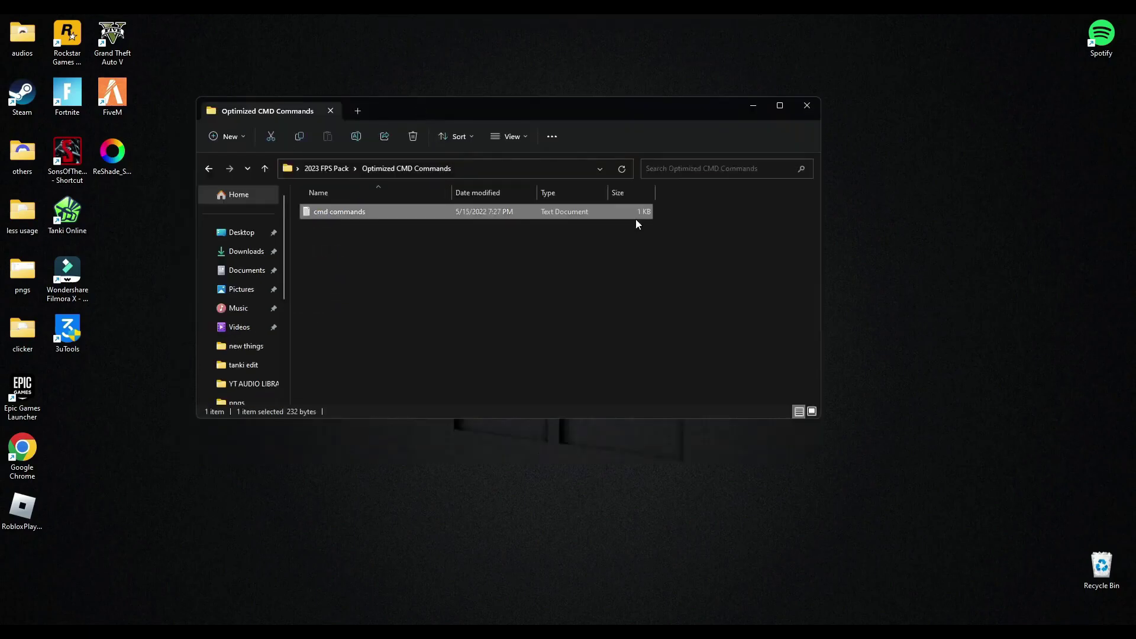
pyautogui.press('Return')
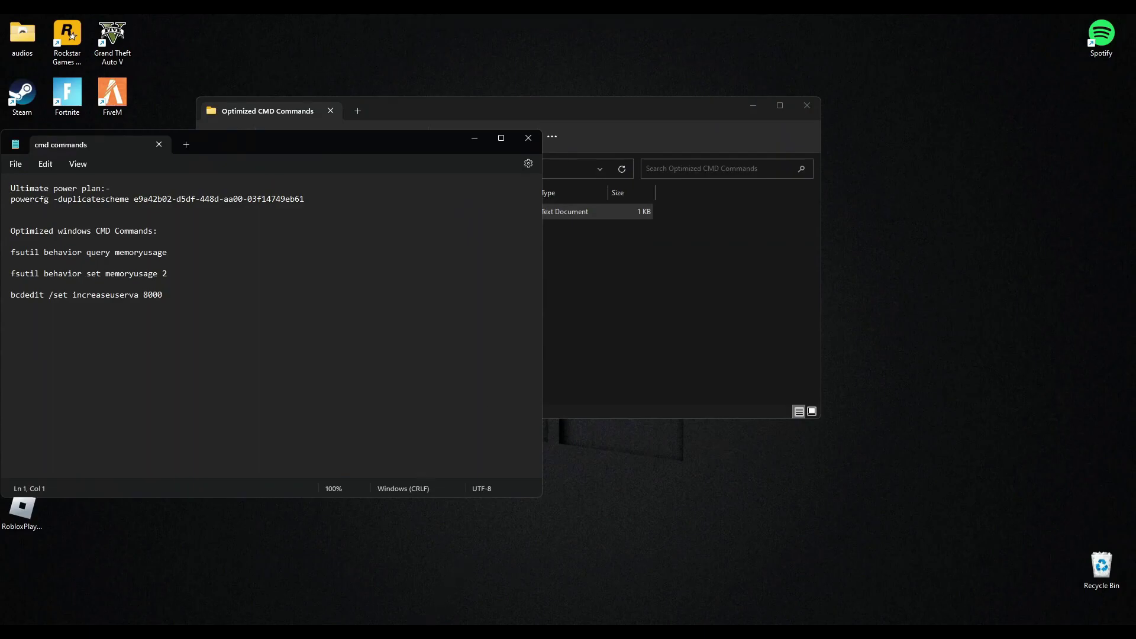
# - Copy the two fsutil memoryusage commands and the bcdedit increaseuserva 8000 command from the notes and run them in an administrator Command Prompt
pyautogui.press('super+s')
pyautogui.write('cmd')
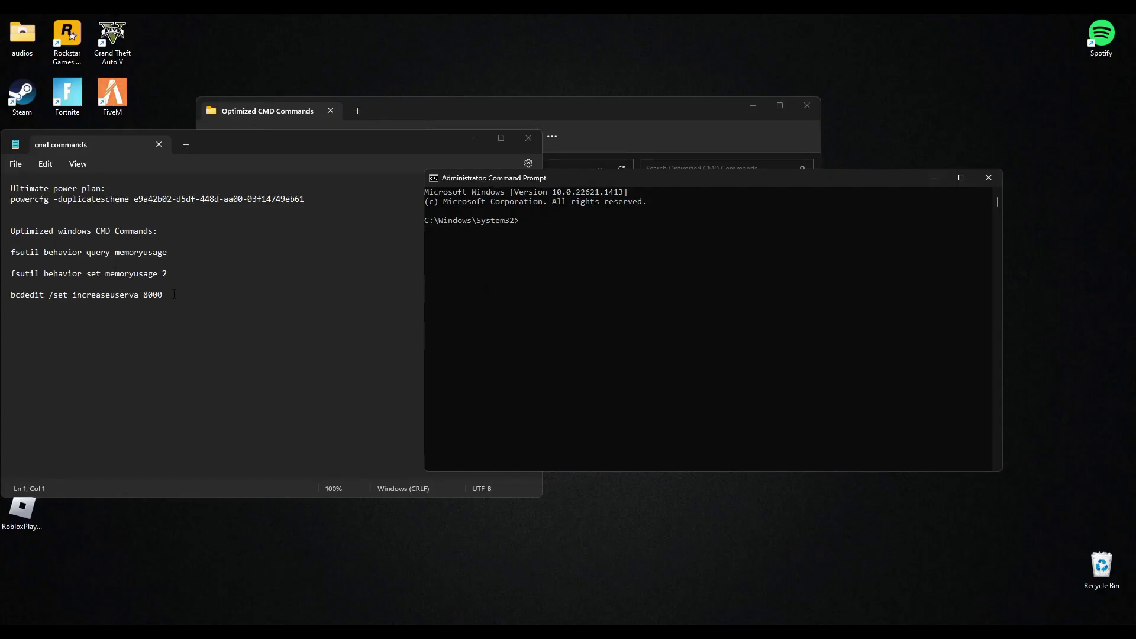
pyautogui.click(174, 294)
pyautogui.moveTo(174, 294); pyautogui.dragTo(7, 250)
pyautogui.press('super+c')
pyautogui.click(599, 295)
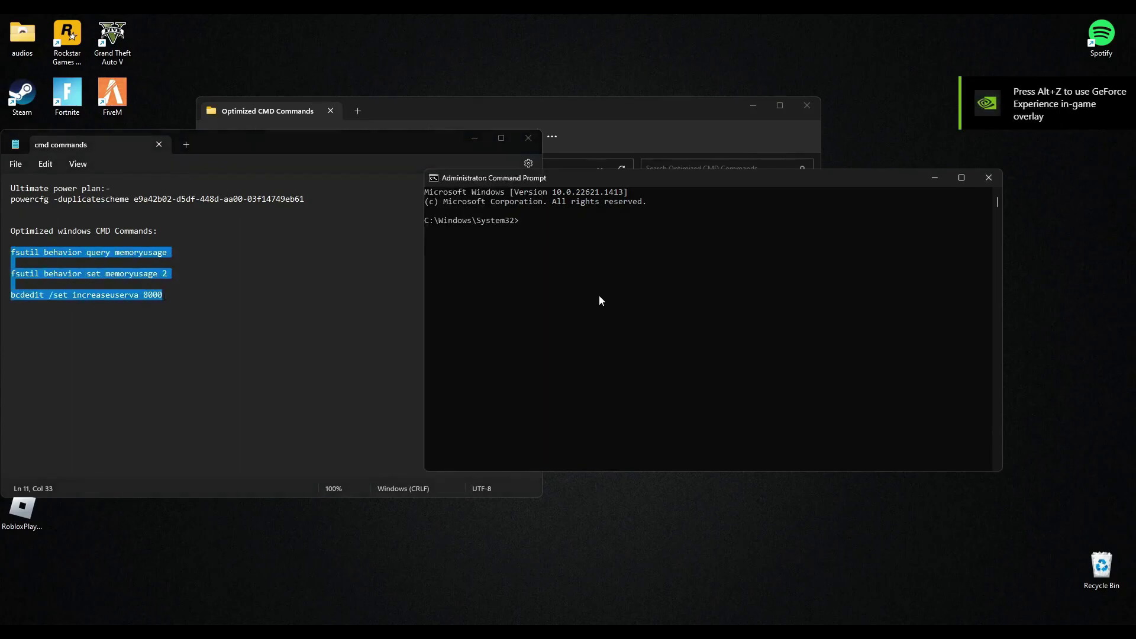
pyautogui.rightClick(570, 239)
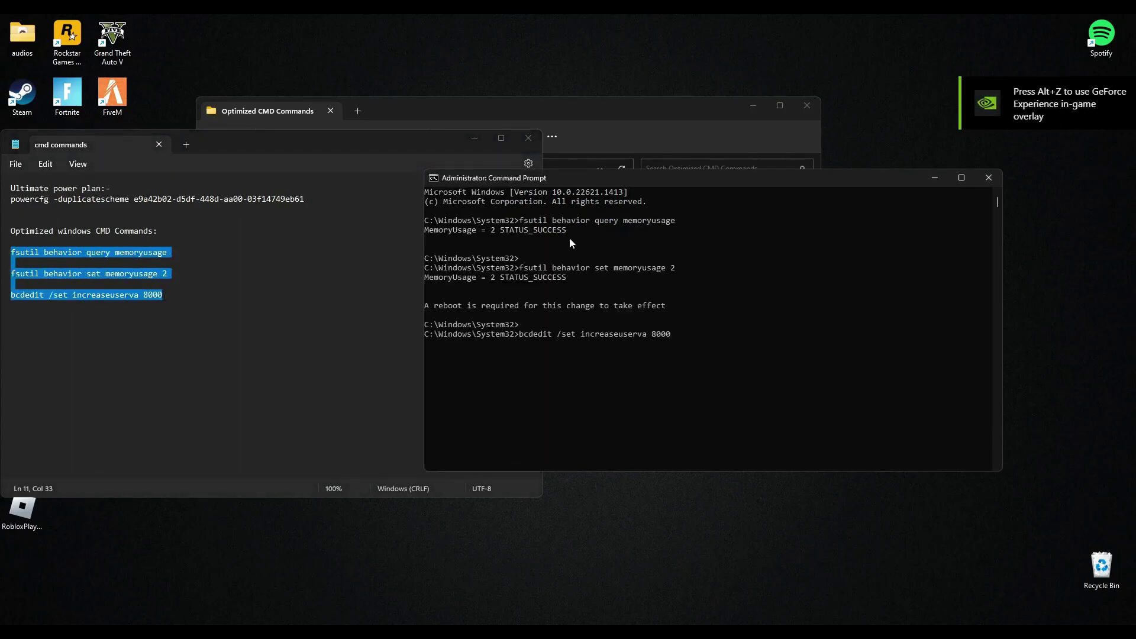
pyautogui.press('Return')
# - Run the Ultimate power plan's powercfg -duplicatescheme command from the notes in Command Prompt, then exit it and close the notes
pyautogui.click(307, 214)
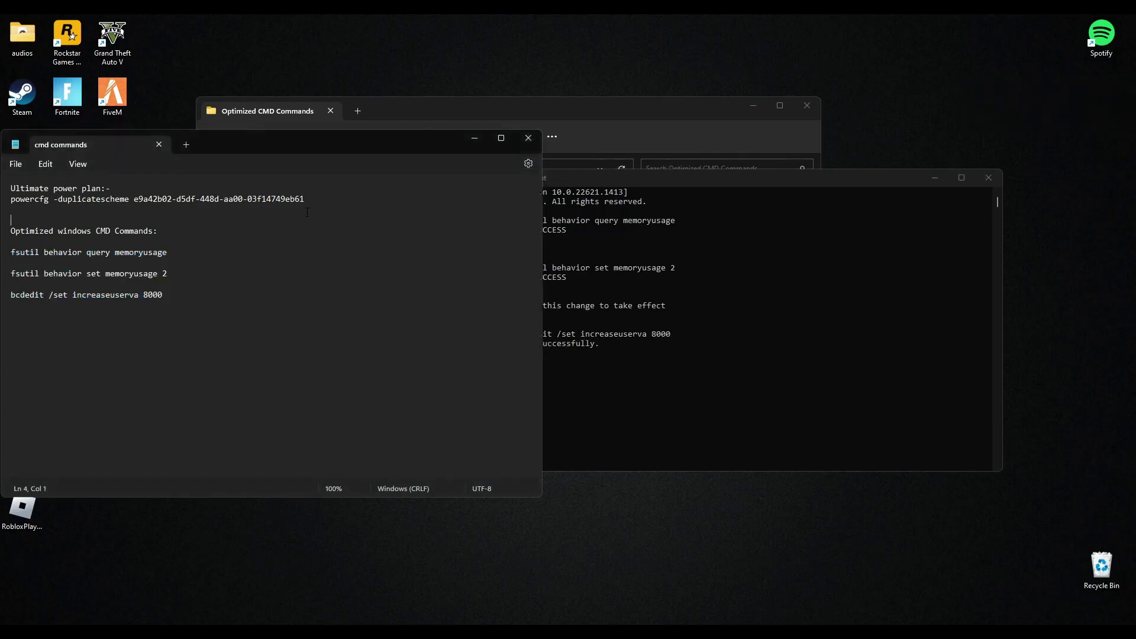
pyautogui.moveTo(308, 200); pyautogui.dragTo(11, 200)
pyautogui.hotkey('ctrl', 'c')
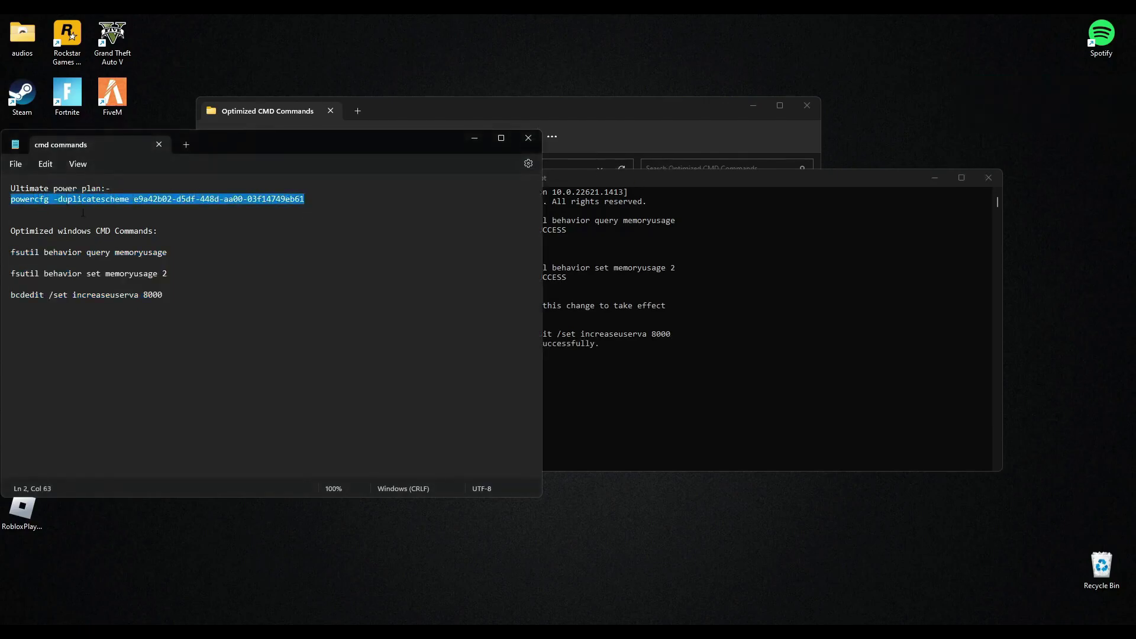
pyautogui.click(702, 347)
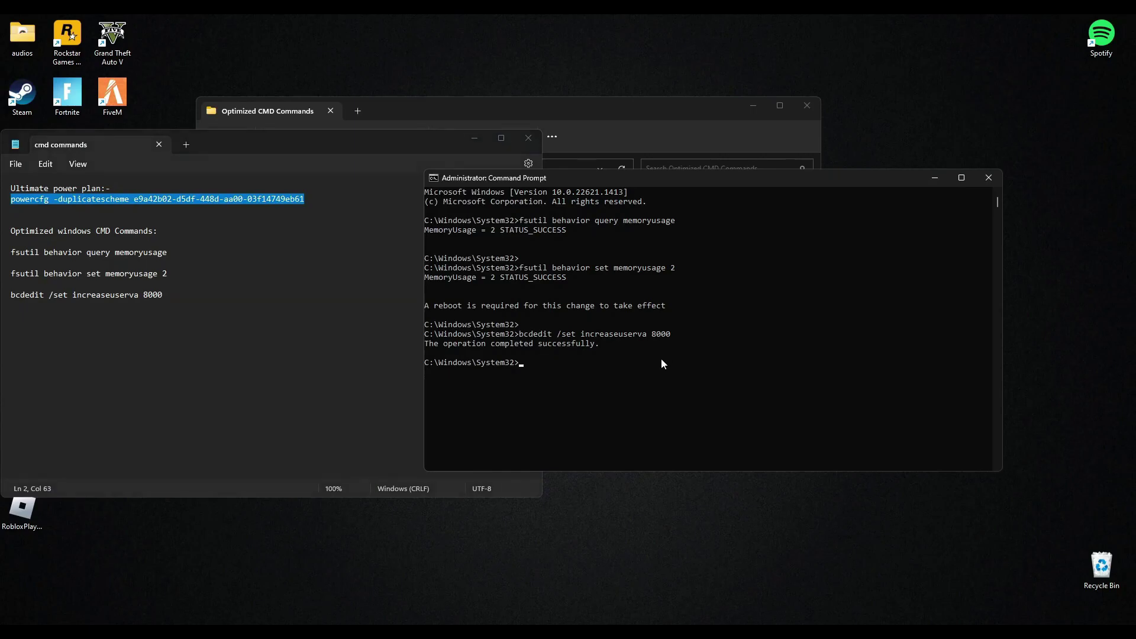
pyautogui.hotkey('ctrl', 'v')
pyautogui.press('Return')
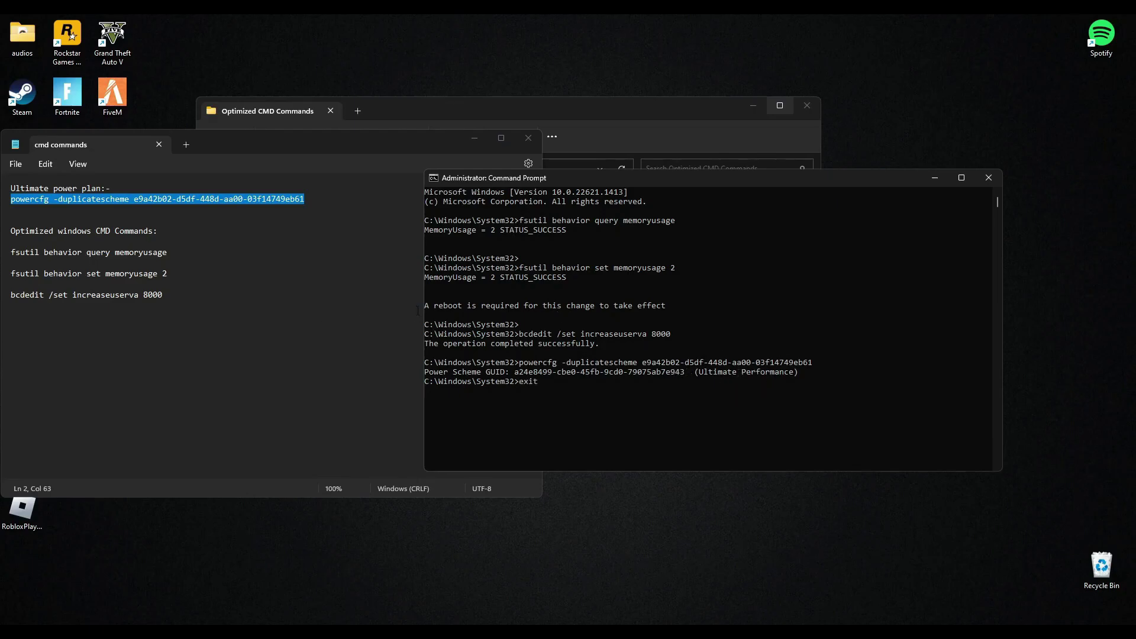
pyautogui.press('Return')
pyautogui.click(529, 138)
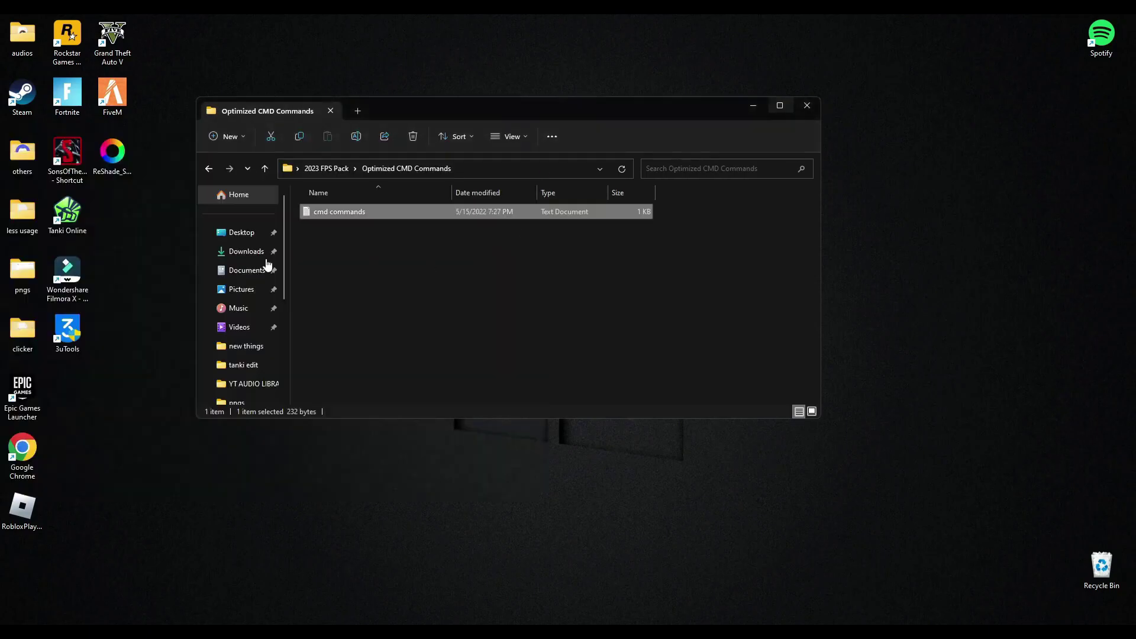
# - Return to the 2023 FPS Pack folder and open the CPU Speed Boost folder inside Rigistry Optimization
pyautogui.click(208, 171)
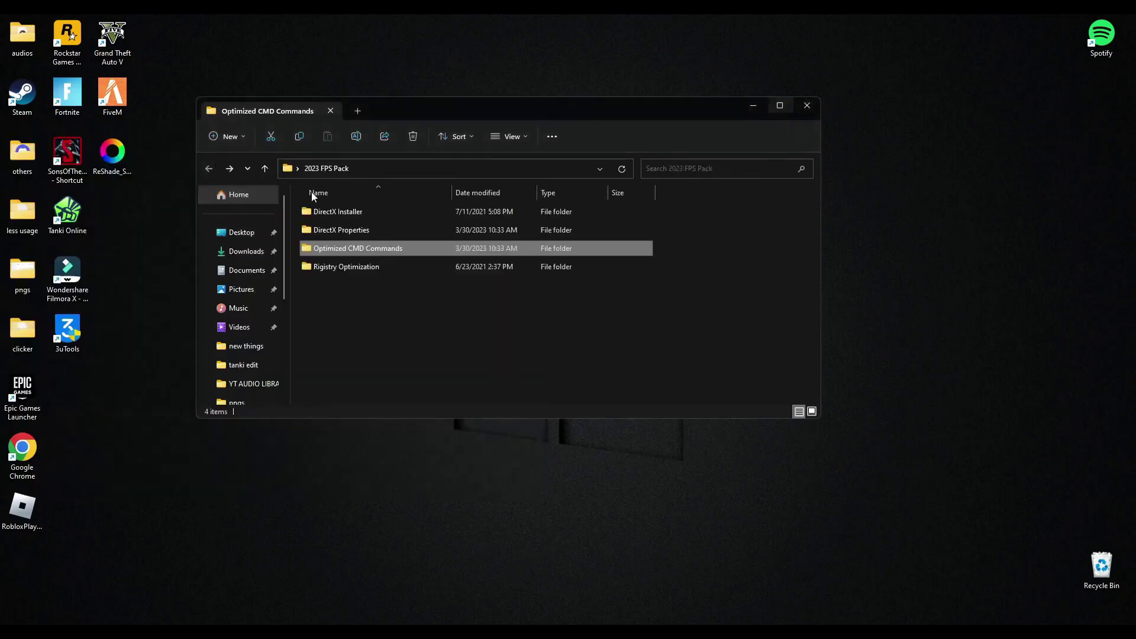
pyautogui.doubleClick(332, 269)
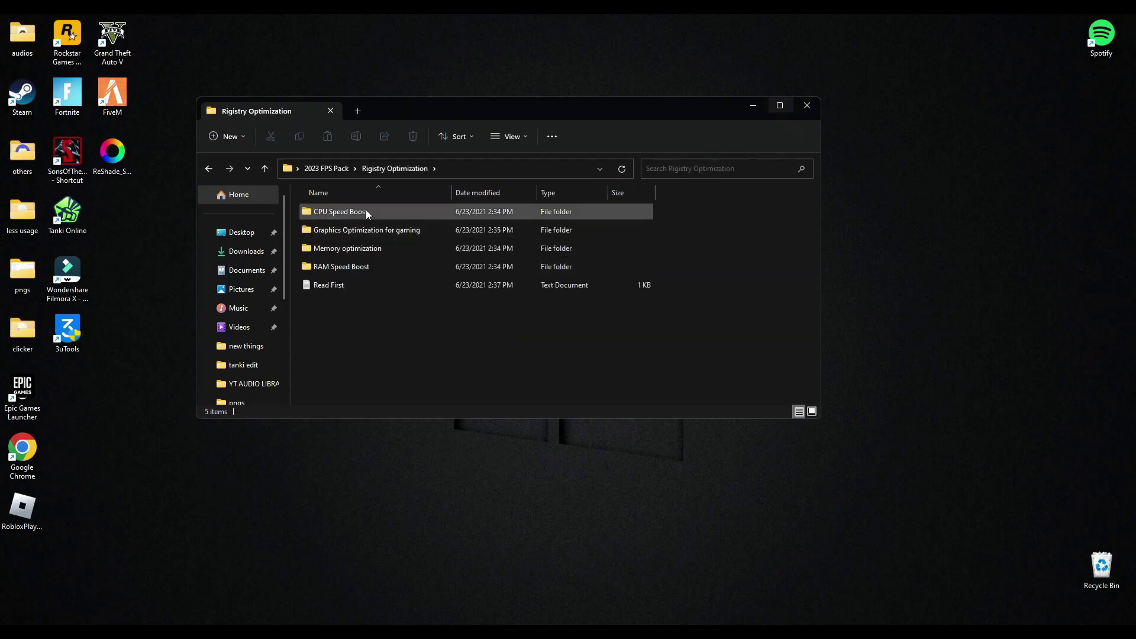
pyautogui.moveTo(678, 214); pyautogui.dragTo(575, 265)
pyautogui.click(704, 265)
pyautogui.doubleClick(363, 210)
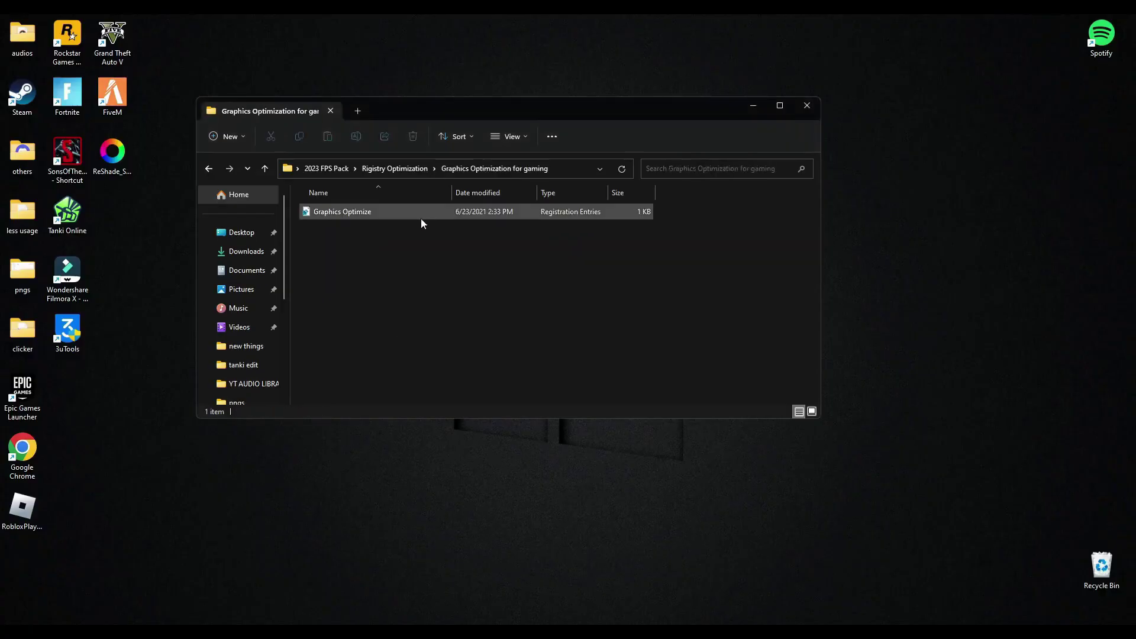
# - Merge the Graphics Optimize entries from the Graphics Optimization for gaming folder into the registry and confirm
pyautogui.doubleClick(421, 215)
pyautogui.click(659, 341)
pyautogui.click(703, 327)
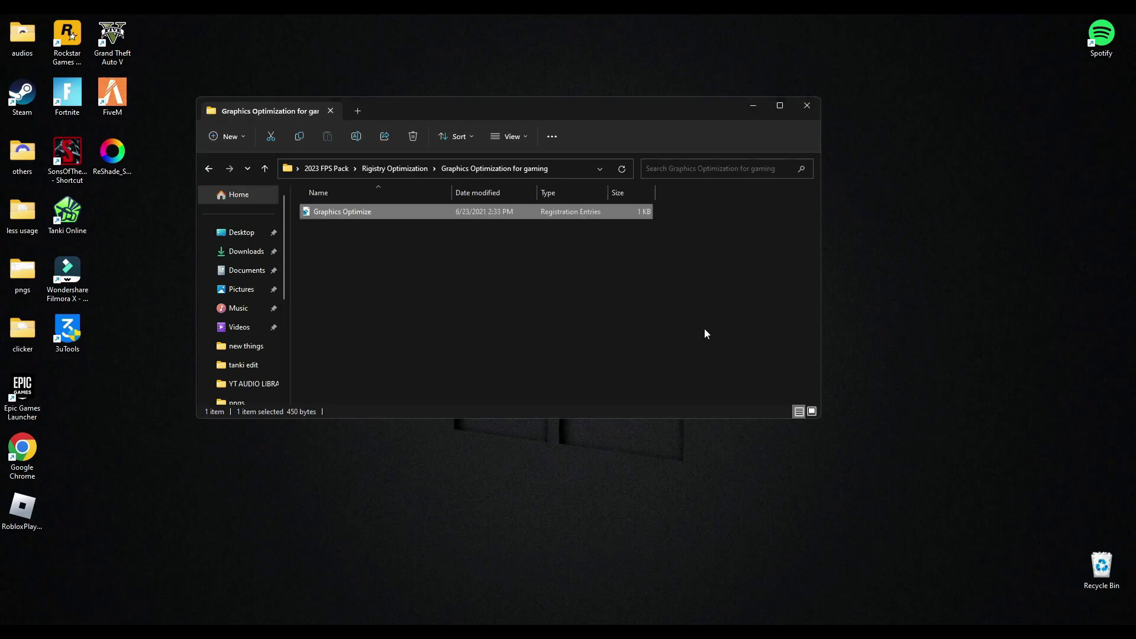
# - Go back to Rigistry Optimization, open the Memory optimization folder, and launch its registry file
pyautogui.hotkey('alt', 'Left')
pyautogui.doubleClick(404, 250)
pyautogui.doubleClick(402, 212)
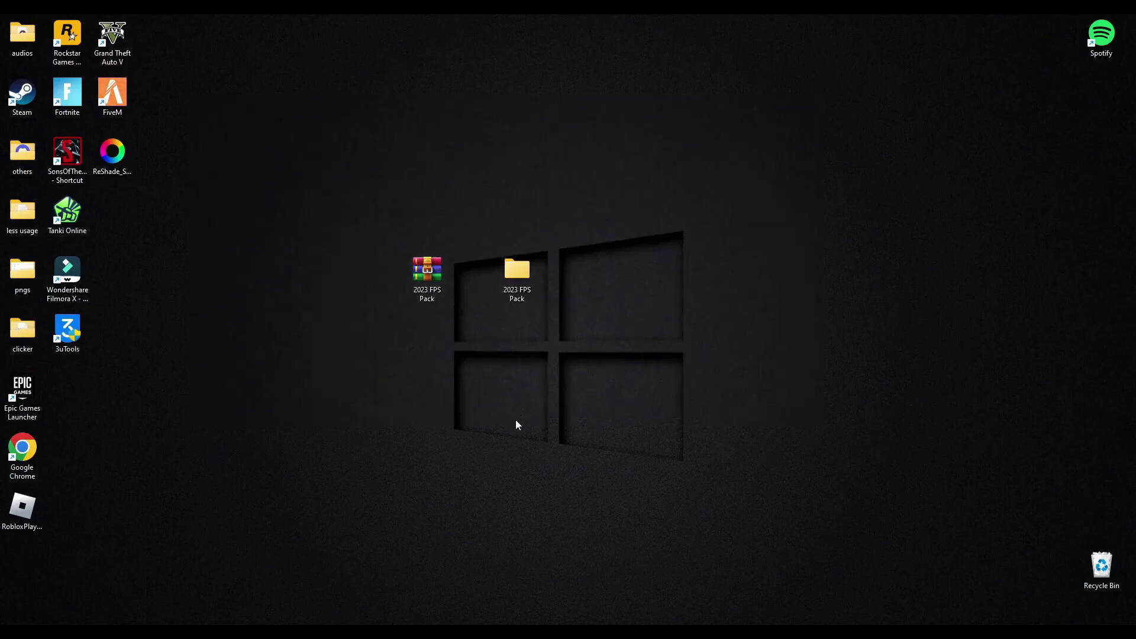
# - Launch the Epic Games Launcher and set Fortnite's video rendering mode to Performance - Lower Graphical Fidelity, applying the change
pyautogui.doubleClick(29, 391)
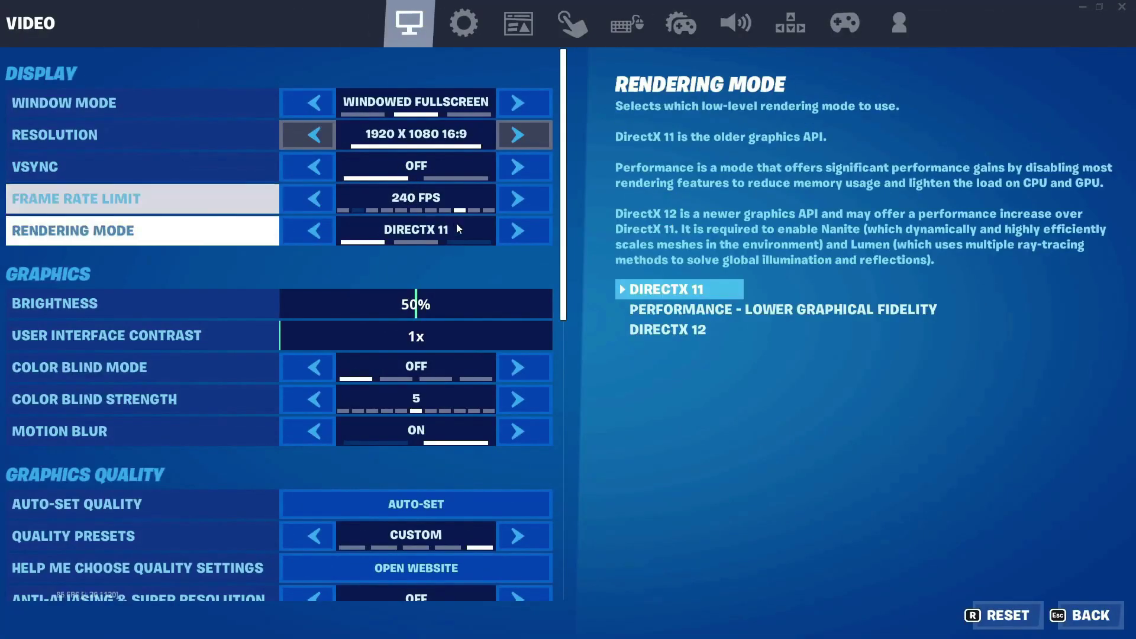
pyautogui.click(534, 235)
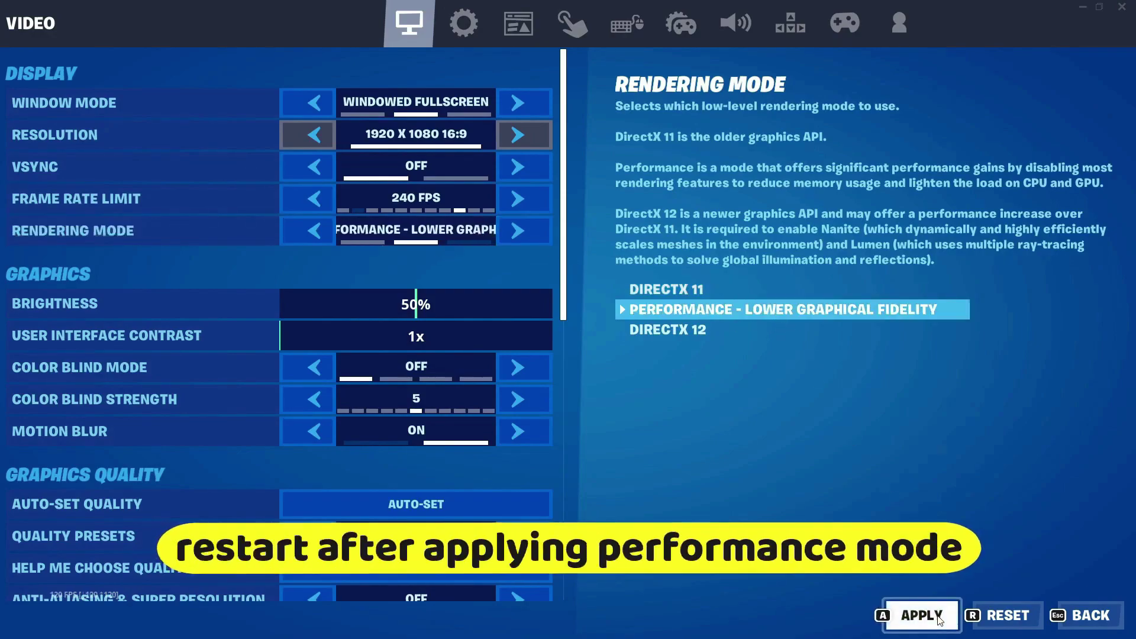
pyautogui.click(918, 615)
pyautogui.click(589, 451)
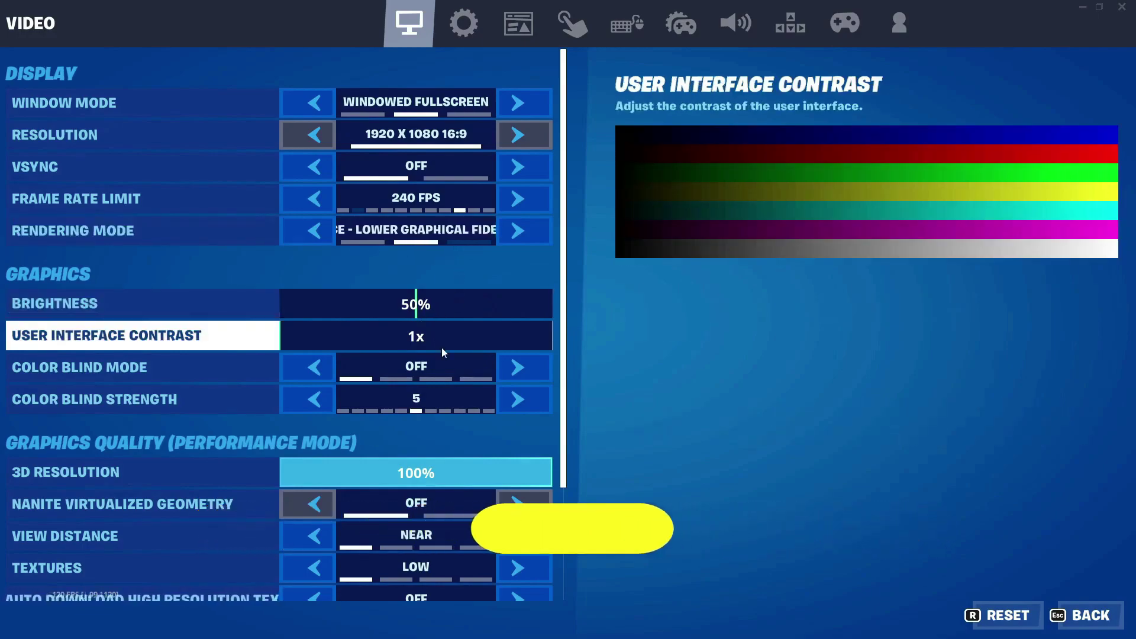
pyautogui.scroll(-1, 435, 392)
pyautogui.scroll(-3, 437, 398)
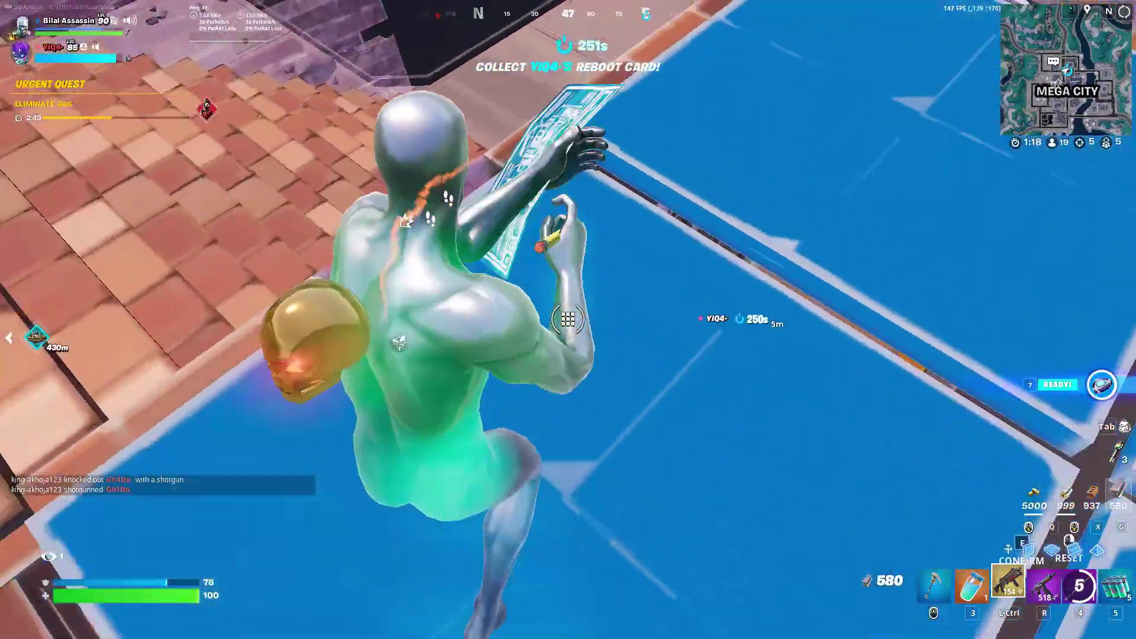
pyautogui.press('f')
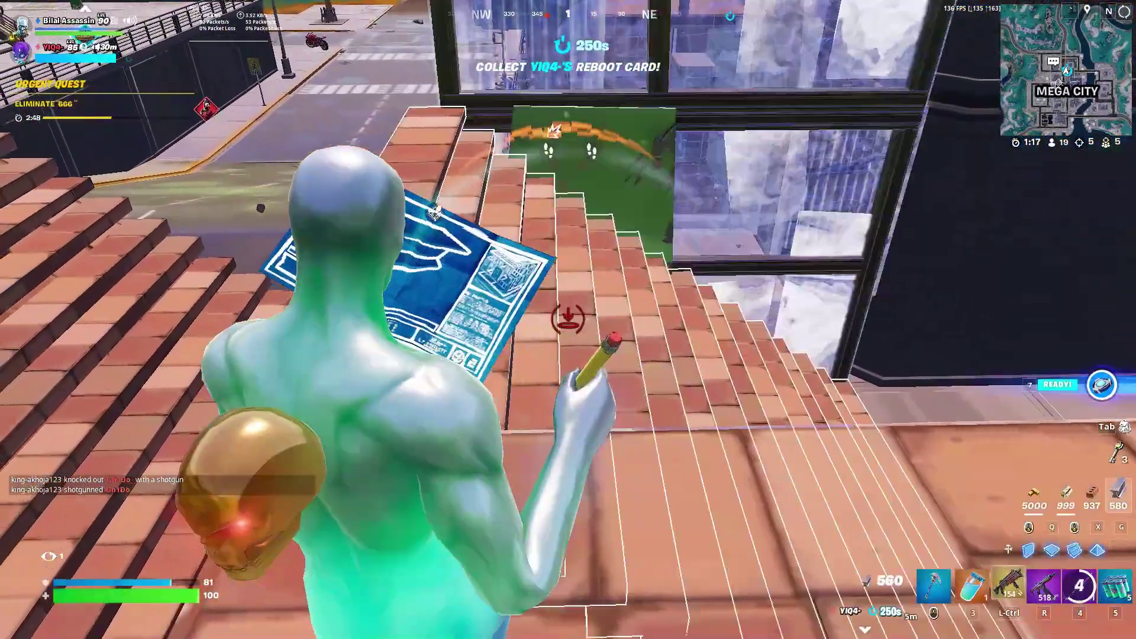
pyautogui.press('ctrl')
pyautogui.press('f')
pyautogui.press('f')
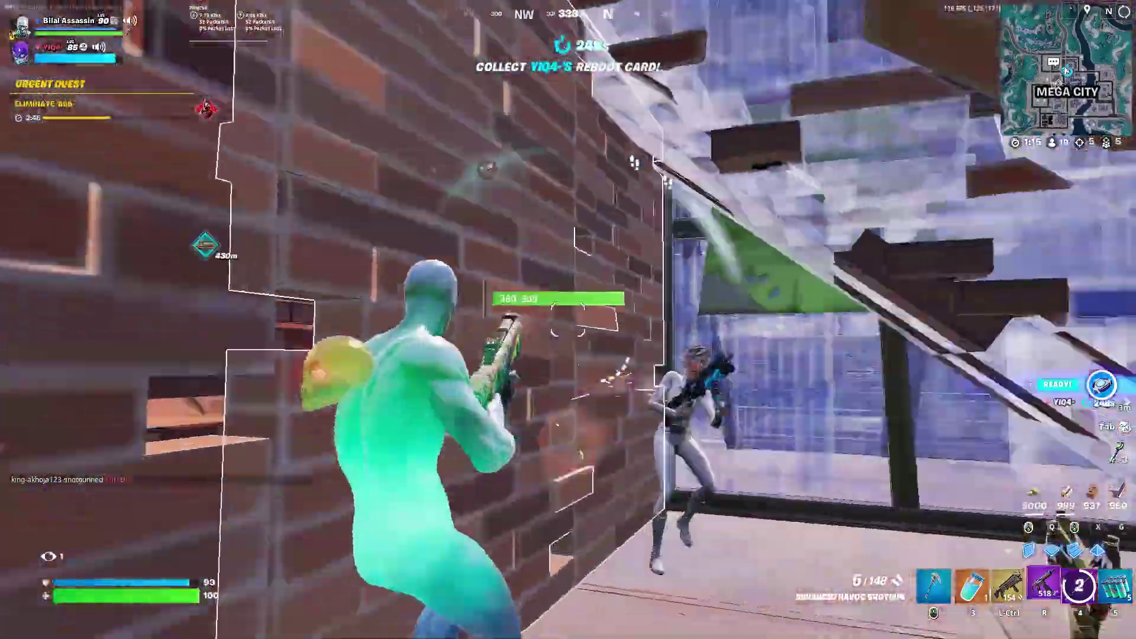
pyautogui.press('r')
pyautogui.click(568, 320)
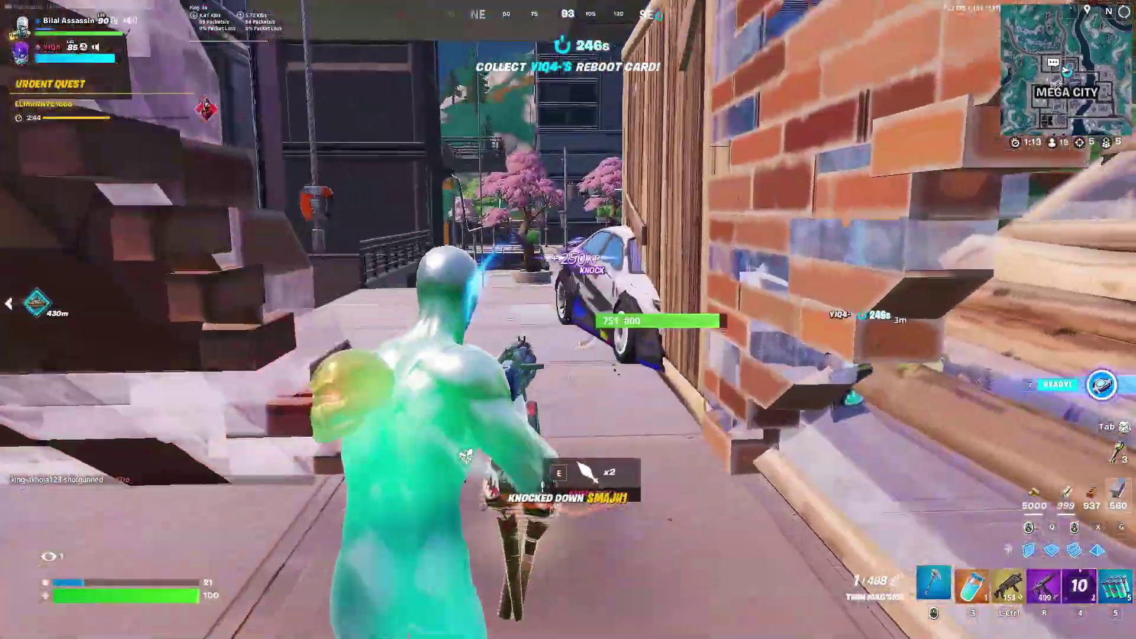
pyautogui.middleClick(569, 320)
pyautogui.press('q')
pyautogui.click(568, 320)
pyautogui.click(568, 319)
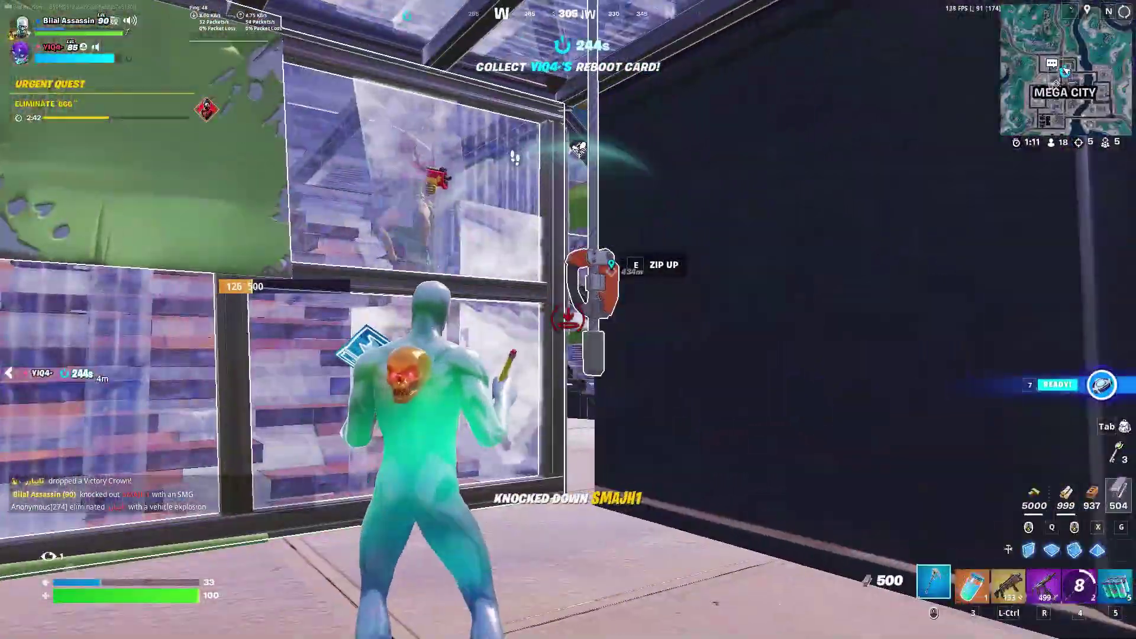
pyautogui.press('ctrl')
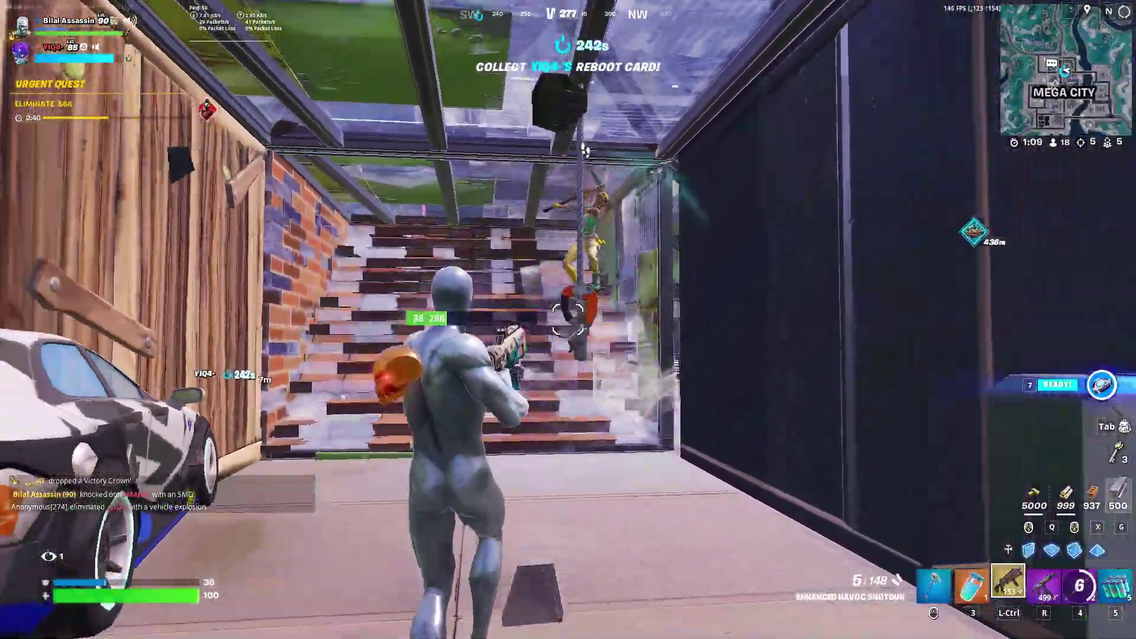
pyautogui.click(568, 320)
pyautogui.press('q')
pyautogui.click(568, 320)
pyautogui.press('ctrl')
pyautogui.press('f')
pyautogui.click(568, 320)
pyautogui.press('f')
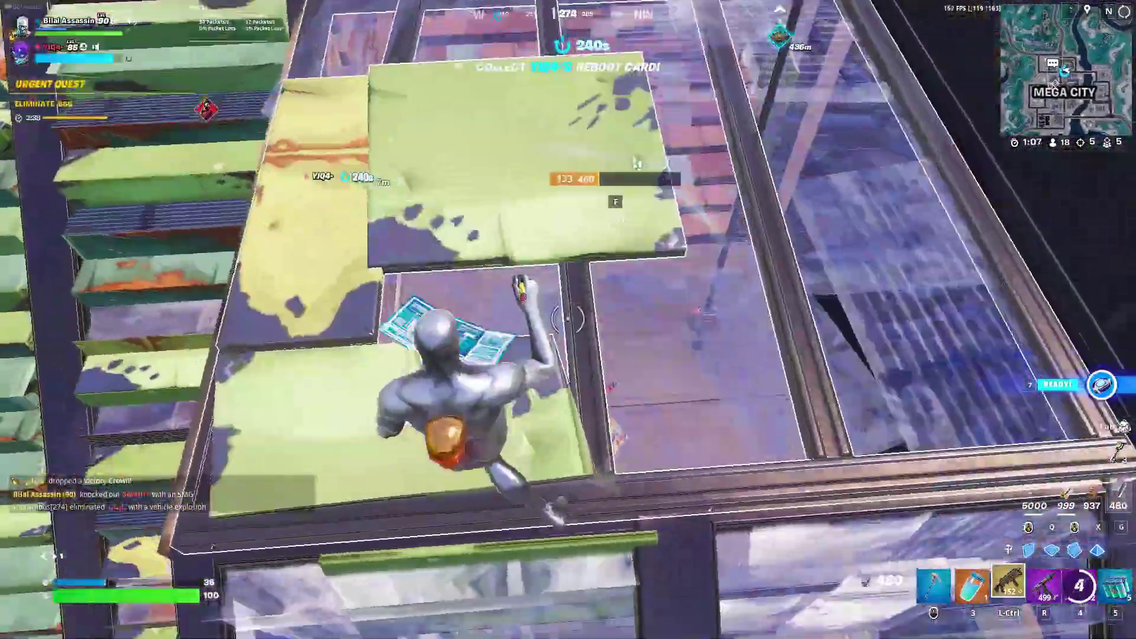
pyautogui.click(568, 319)
pyautogui.middleClick(568, 320)
pyautogui.click(568, 319)
pyautogui.press('w')
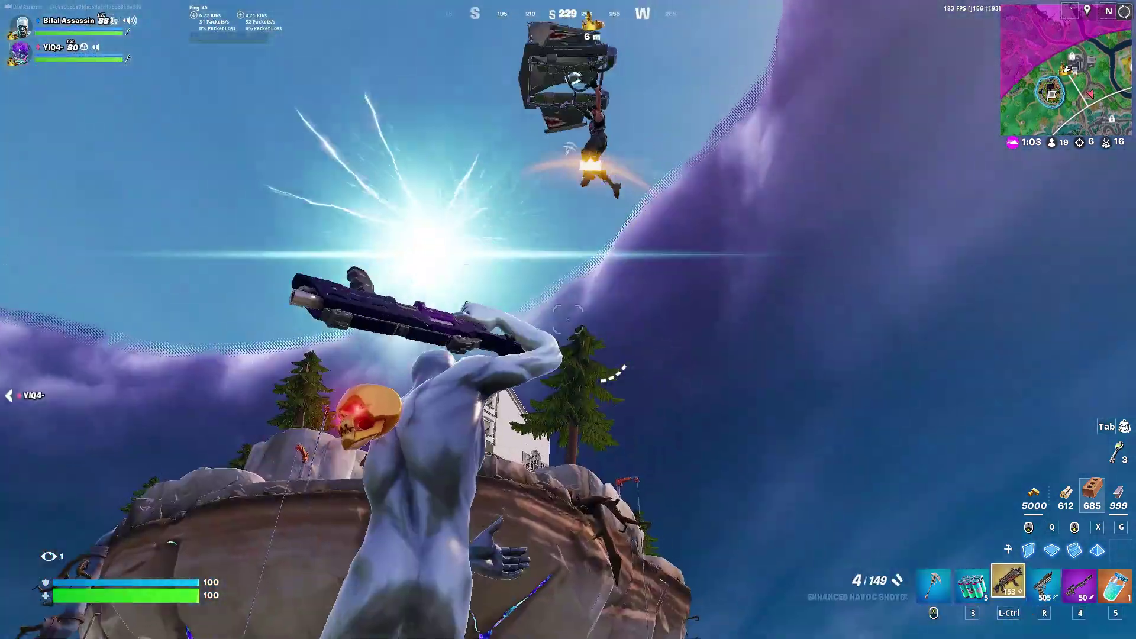
pyautogui.press('w')
pyautogui.press('r')
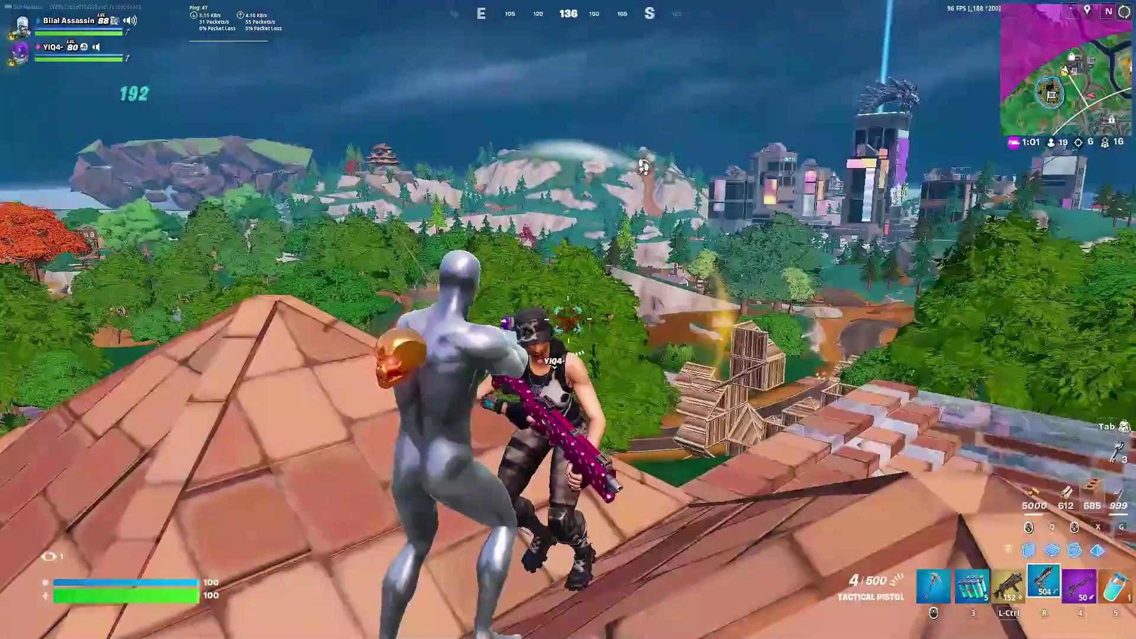
pyautogui.press('q')
pyautogui.click(569, 320)
pyautogui.click(568, 320)
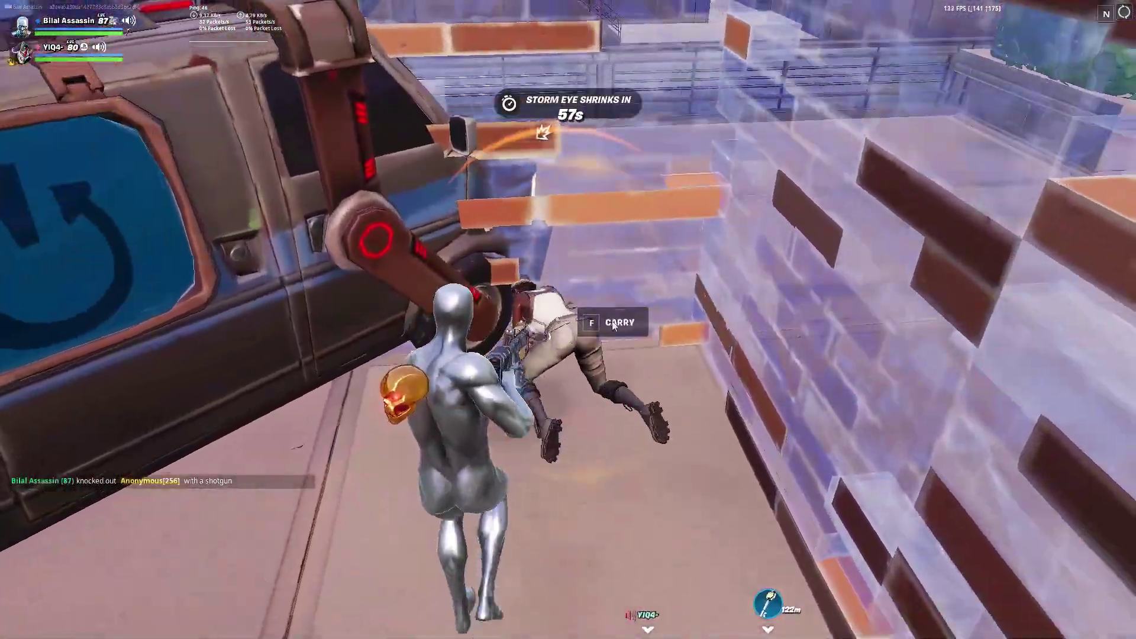
pyautogui.press('f')
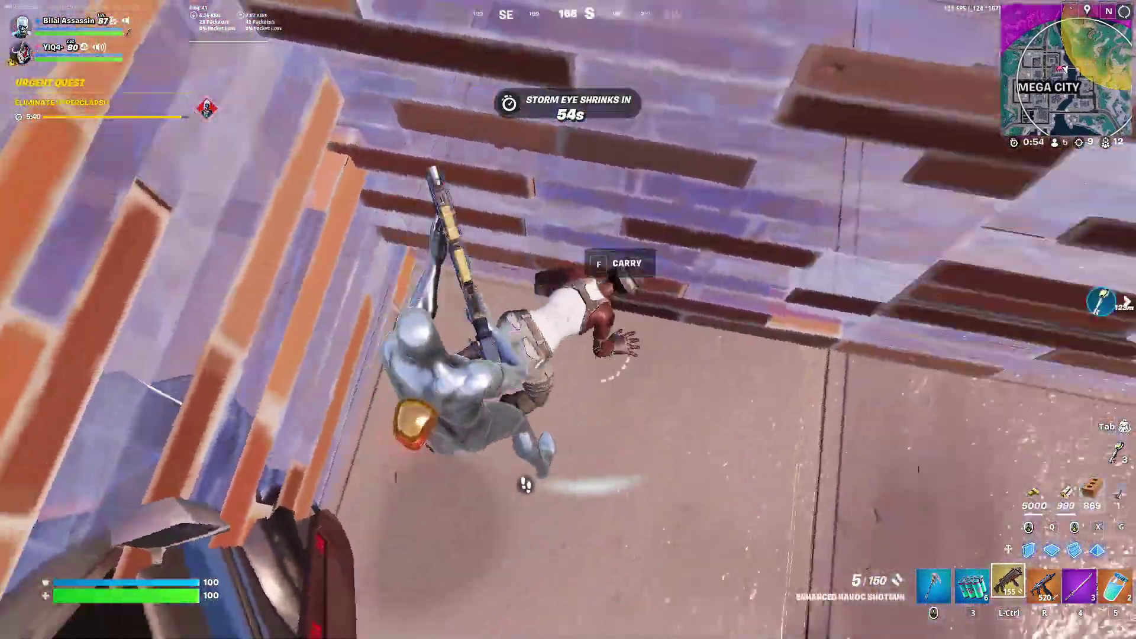
pyautogui.click(568, 319)
pyautogui.press('q')
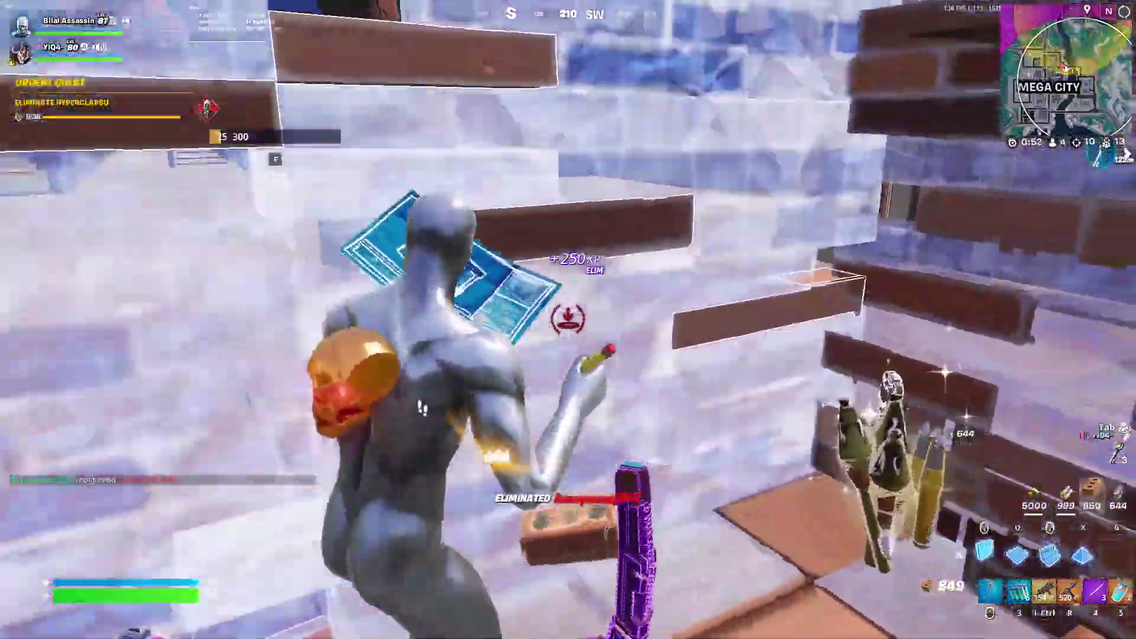
pyautogui.click(568, 320)
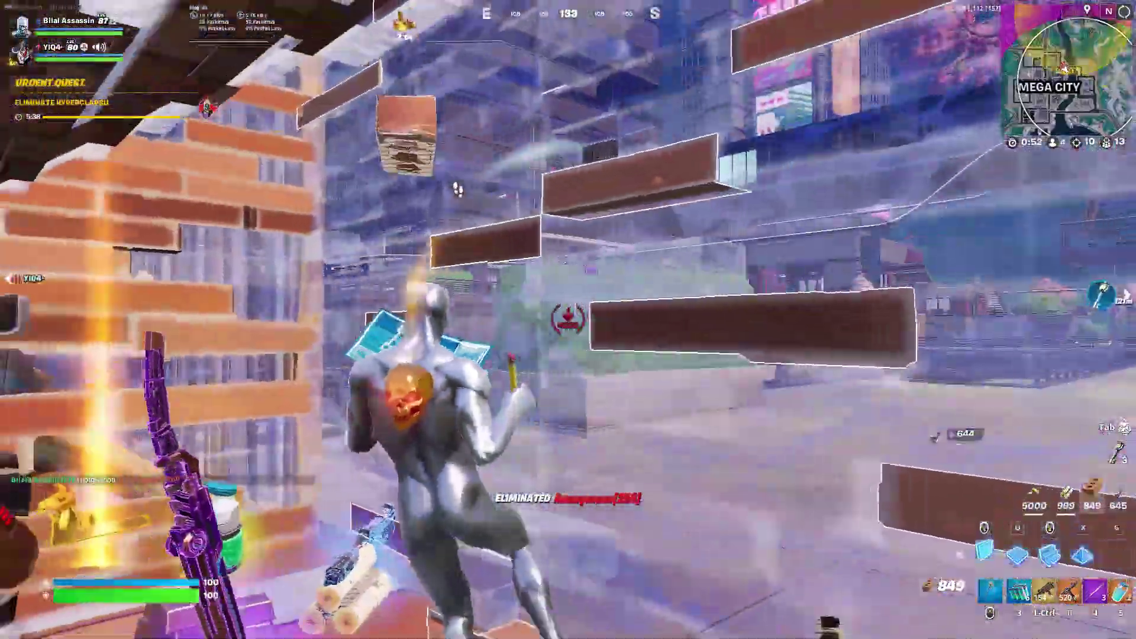
pyautogui.press('f')
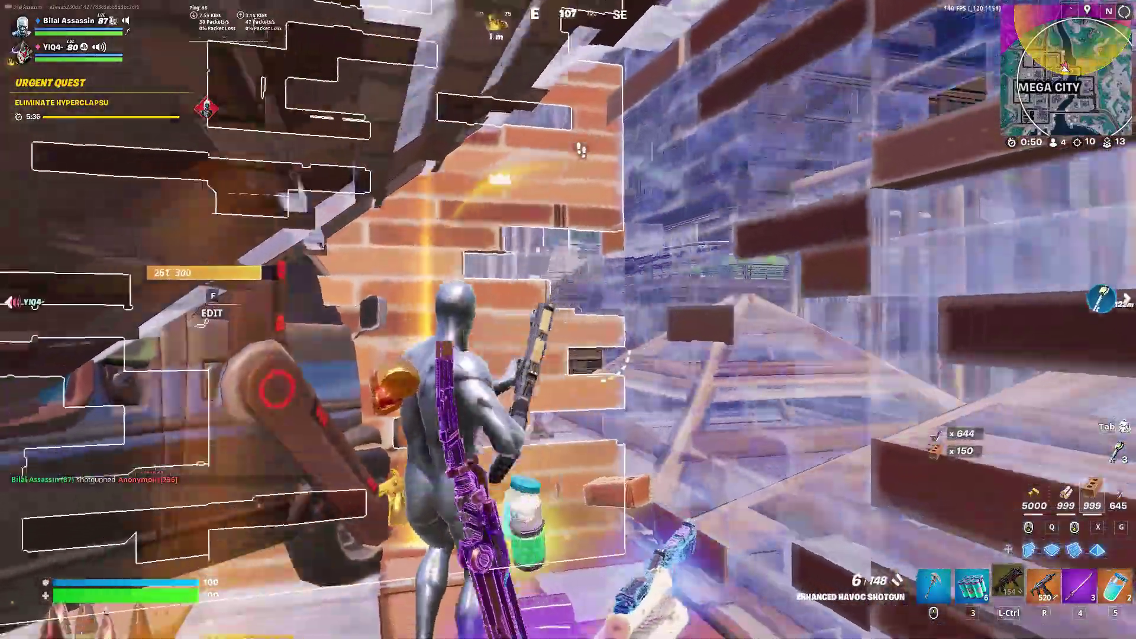
pyautogui.press('f')
pyautogui.click(568, 320)
pyautogui.press('r')
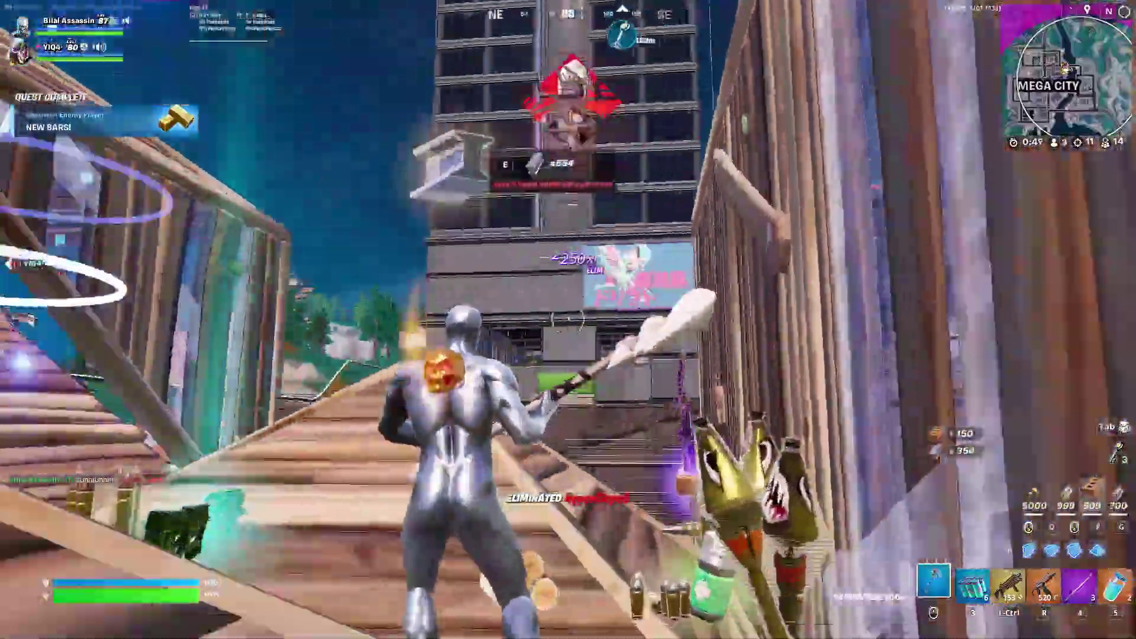
pyautogui.press('q')
pyautogui.click(568, 319)
pyautogui.middleClick(569, 320)
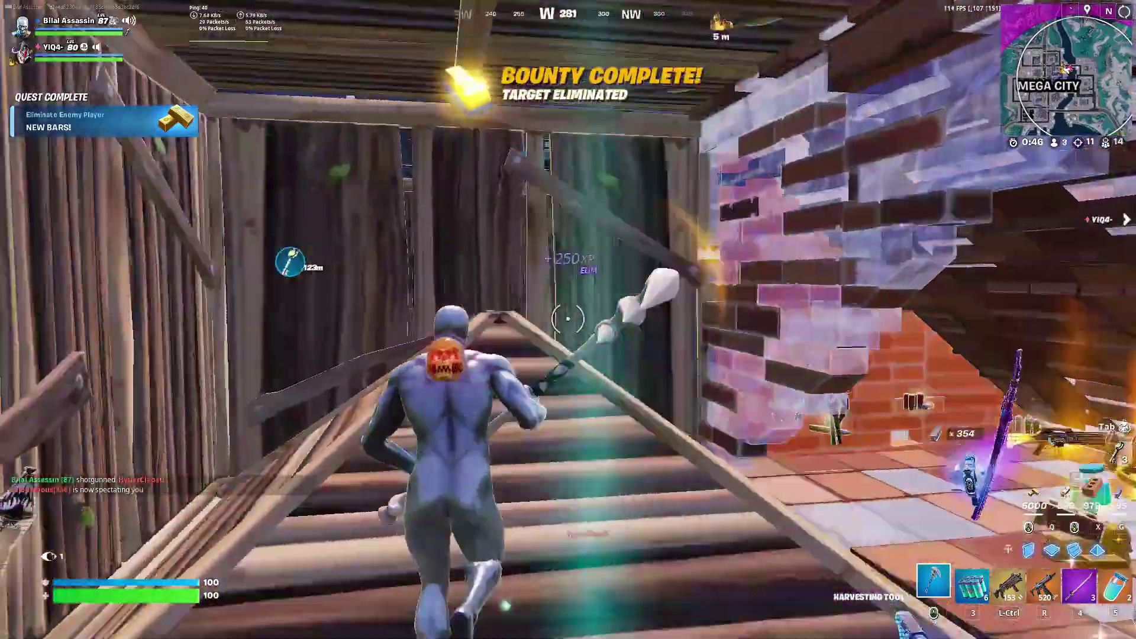
pyautogui.press('b')
pyautogui.press('Escape')
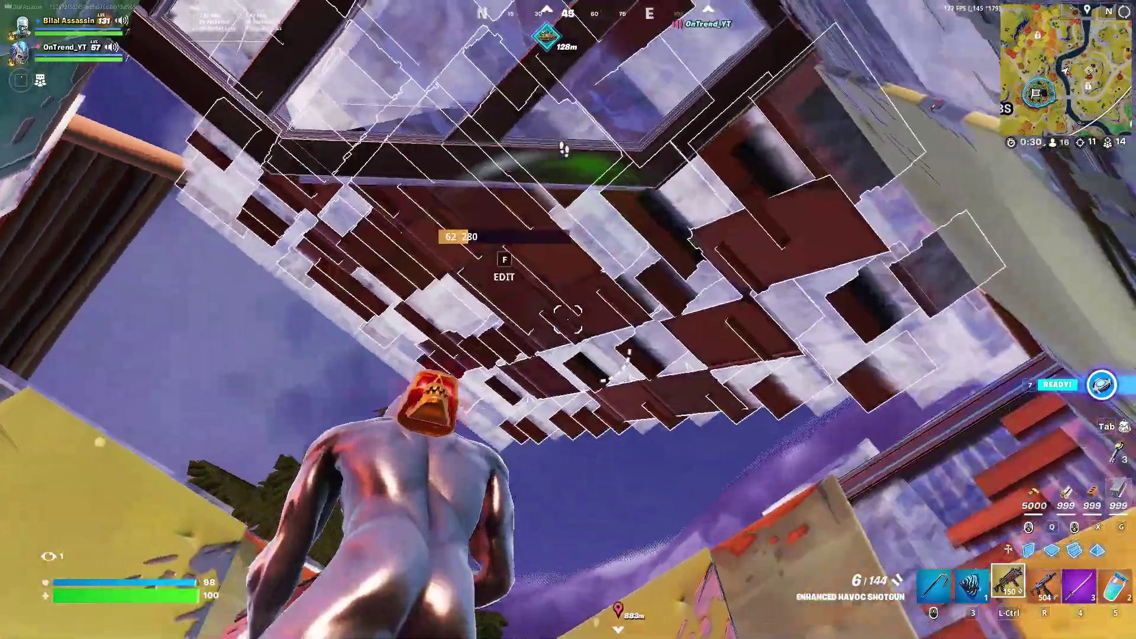
pyautogui.press('f')
pyautogui.click(569, 319)
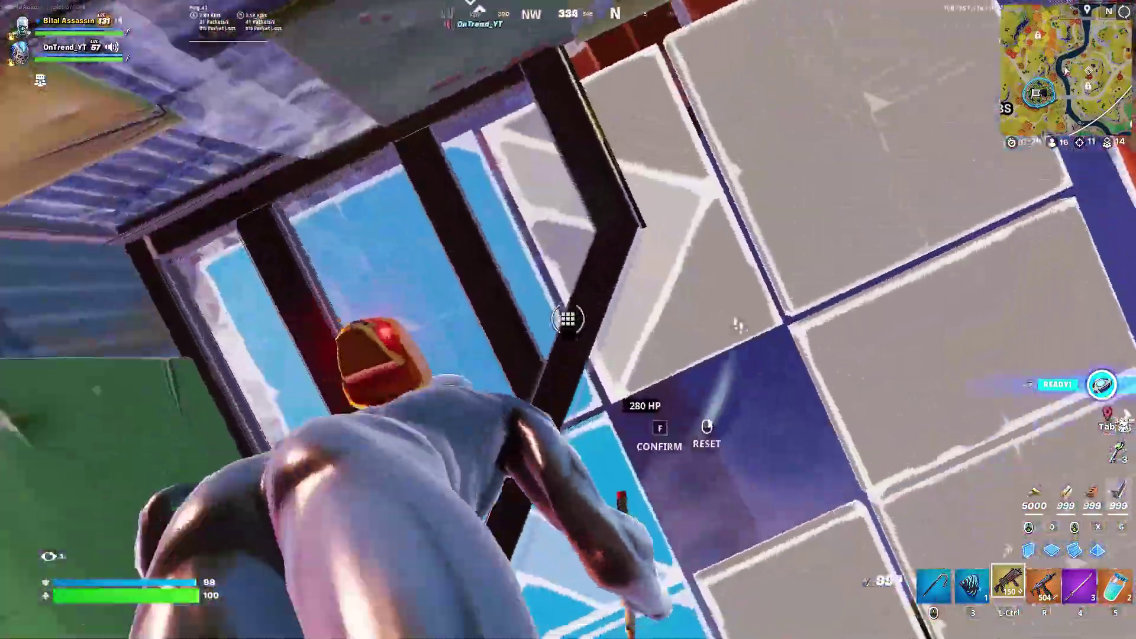
pyautogui.press('f')
pyautogui.press('f')
pyautogui.press('f')
pyautogui.click(568, 320)
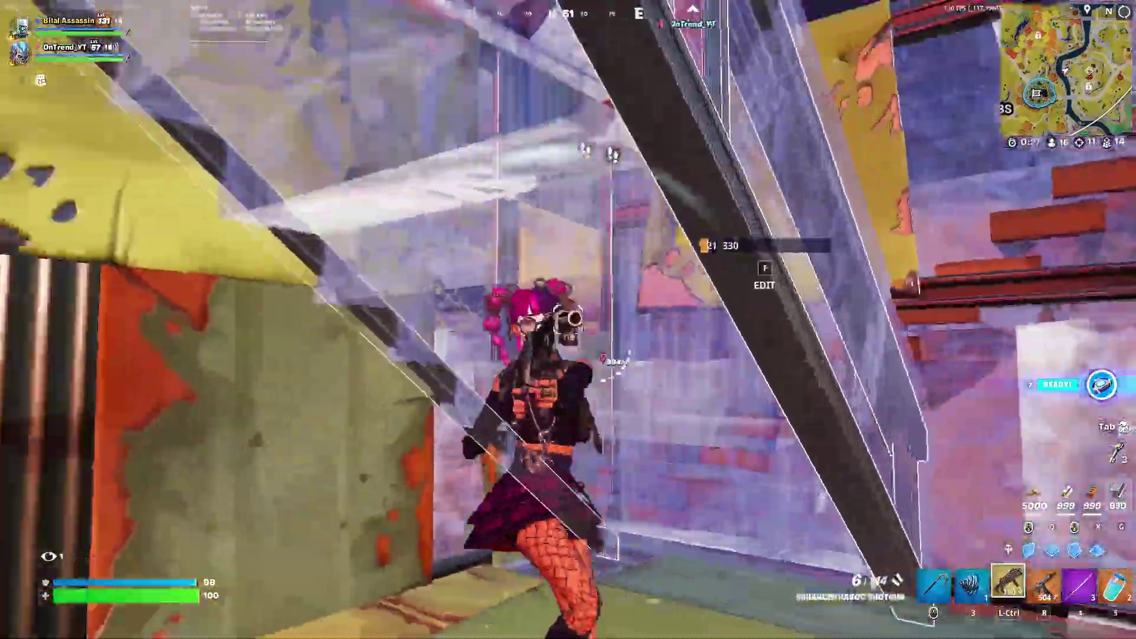
pyautogui.click(568, 319)
pyautogui.press('r')
pyautogui.middleClick(568, 319)
pyautogui.click(568, 320)
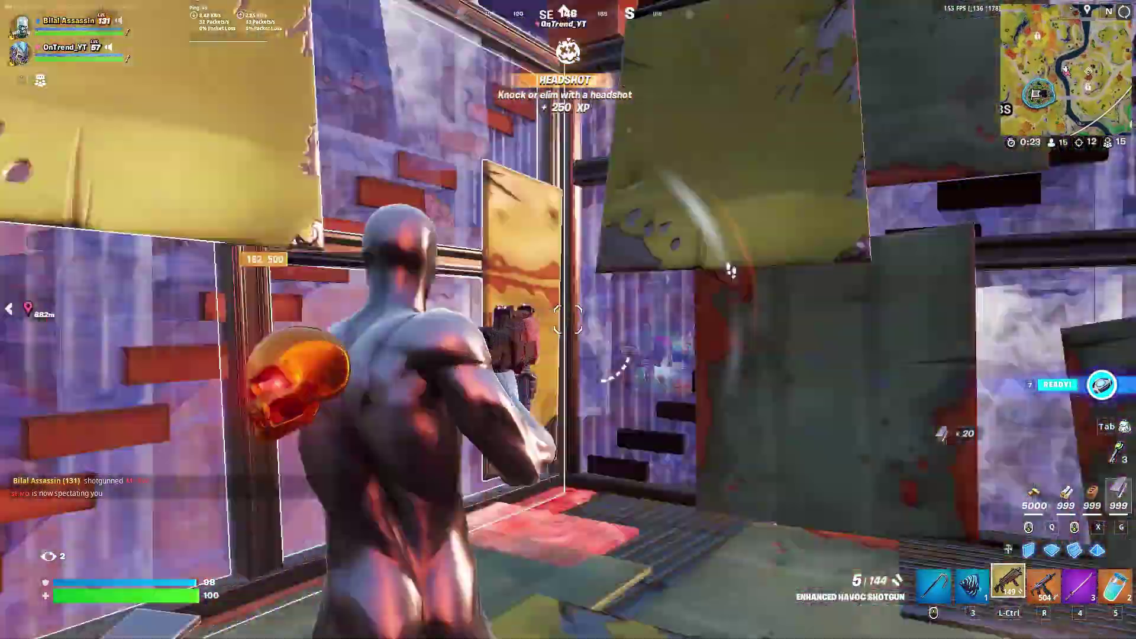
pyautogui.press('x')
pyautogui.hotkey('alt', 'F10')
pyautogui.press('f')
pyautogui.click(568, 320)
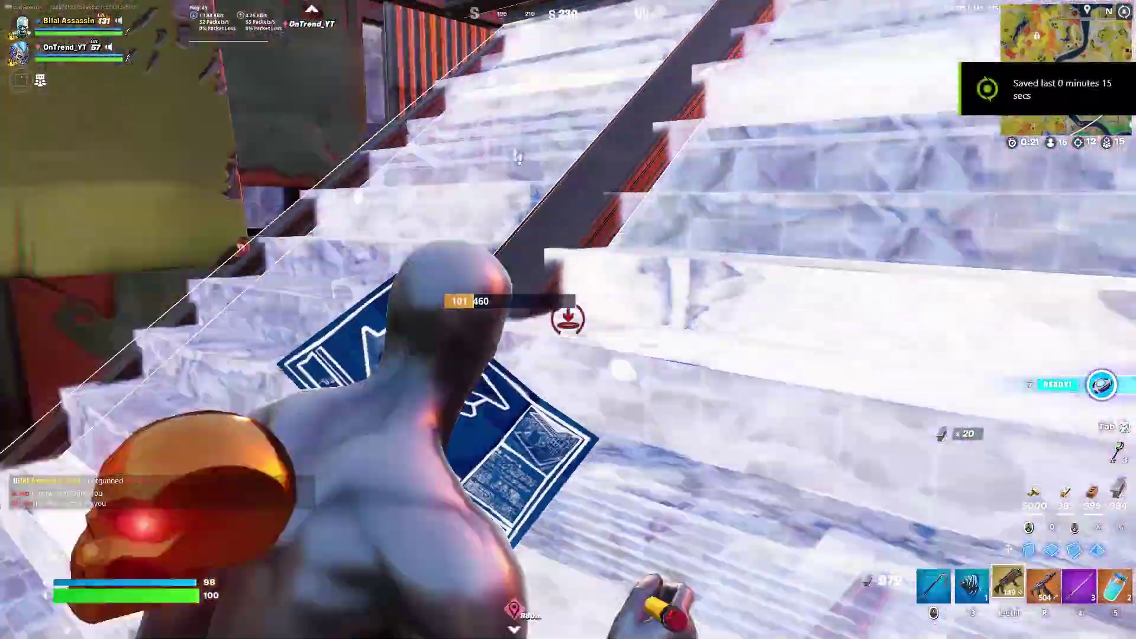
pyautogui.press('ctrl')
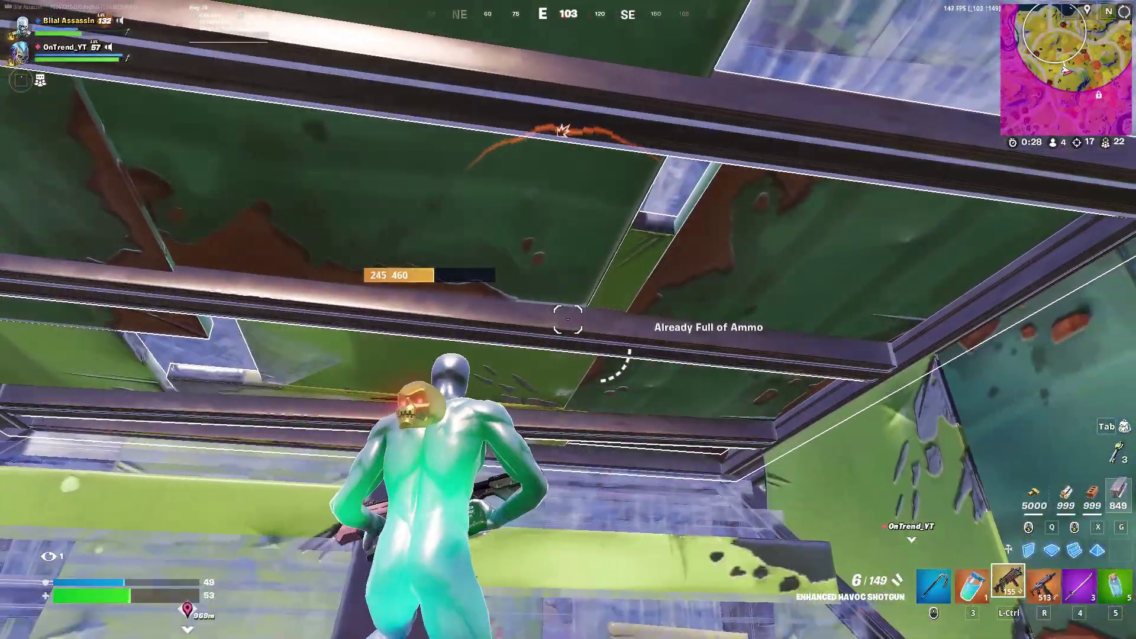
pyautogui.press('r')
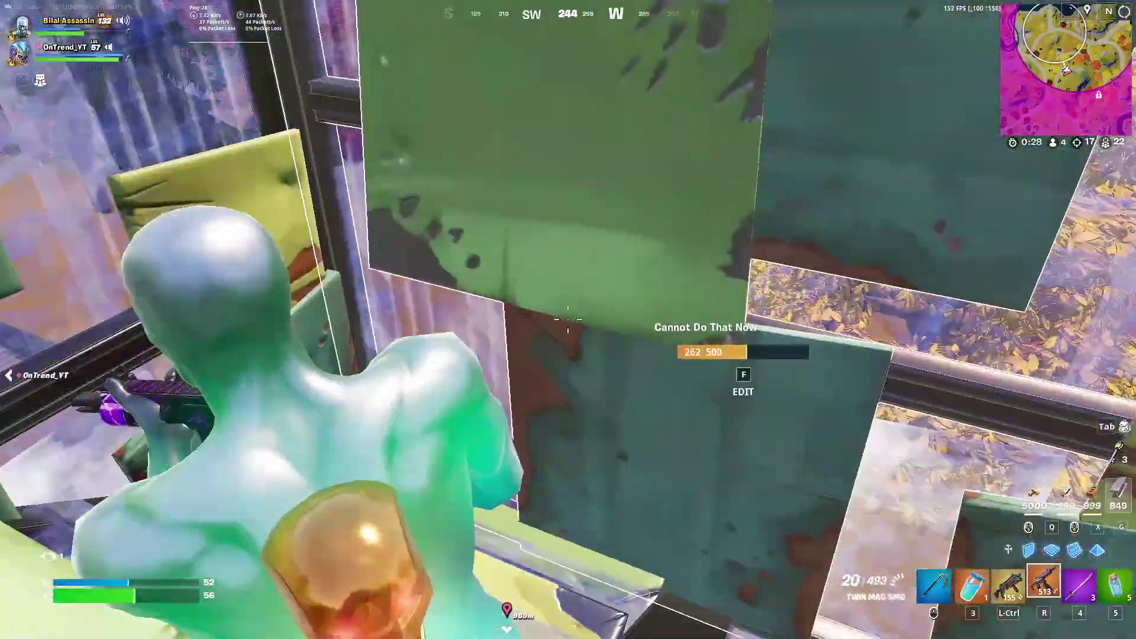
pyautogui.press('f')
pyautogui.click(568, 319)
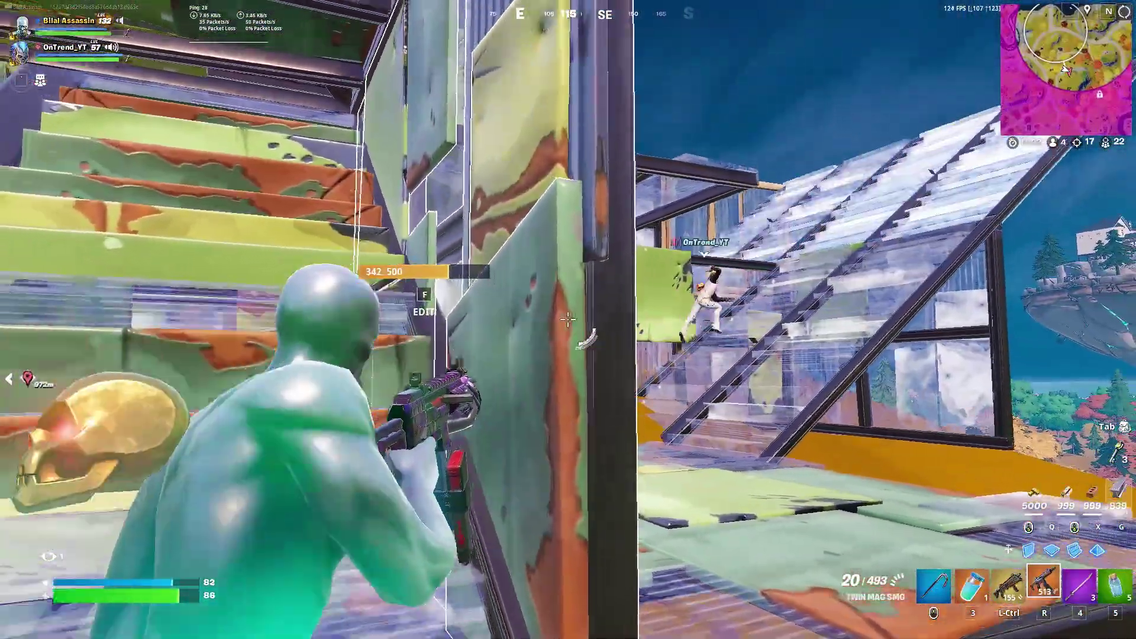
pyautogui.press('q')
pyautogui.click(568, 319)
pyautogui.click(568, 320)
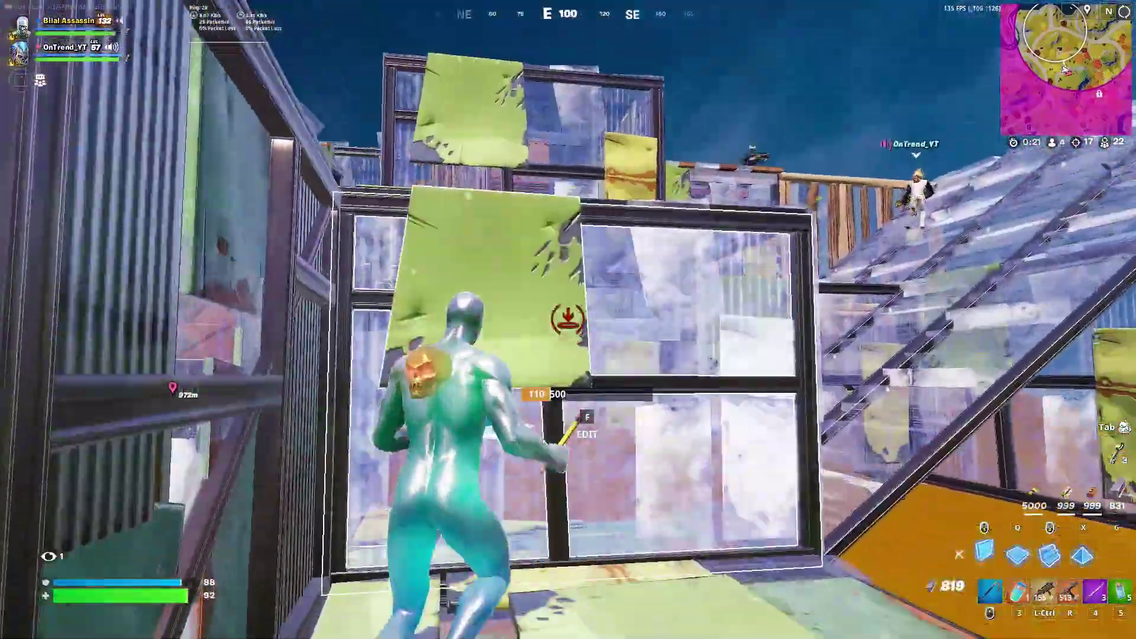
pyautogui.click(569, 320)
pyautogui.press('ctrl')
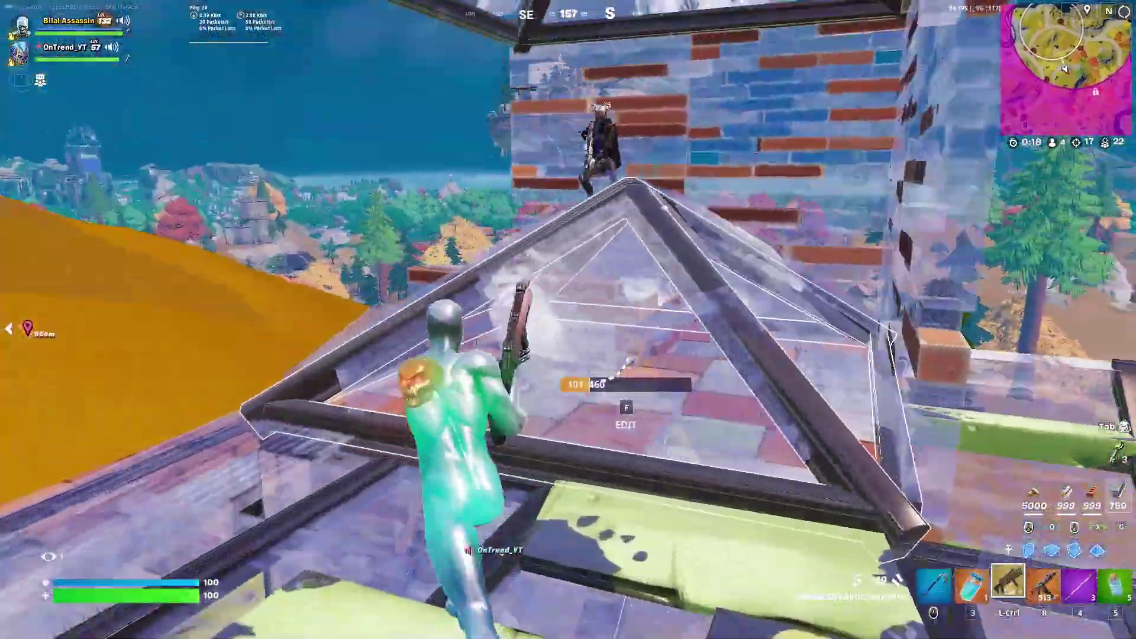
pyautogui.press('q')
pyautogui.press('f')
pyautogui.click(568, 319)
pyautogui.press('f')
pyautogui.press('x')
pyautogui.click(568, 319)
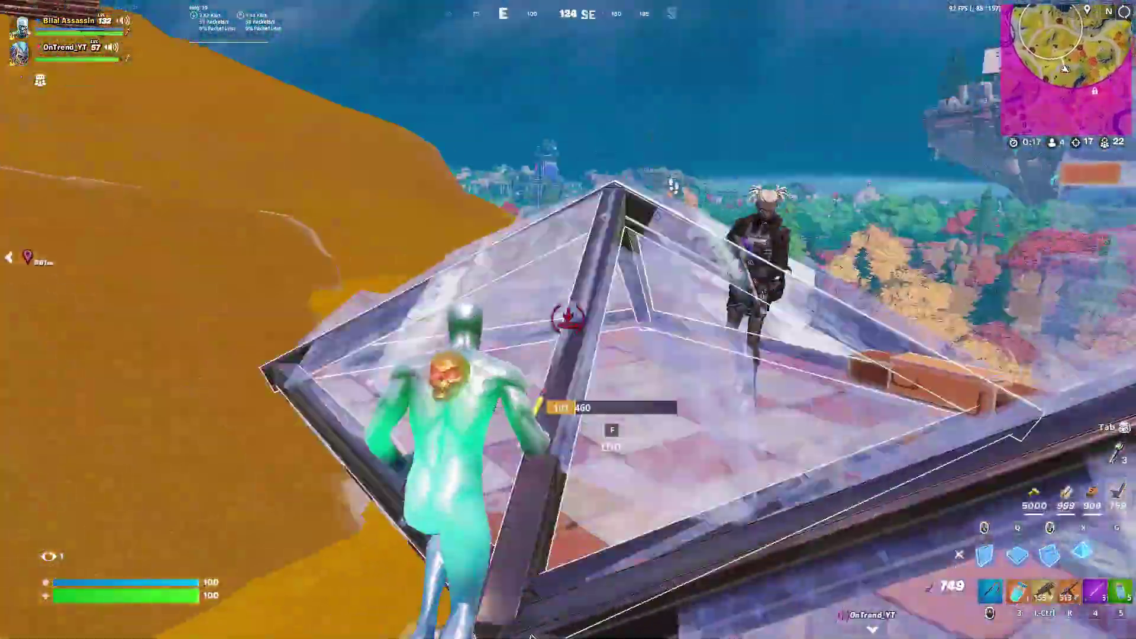
pyautogui.press('ctrl')
pyautogui.click(569, 320)
pyautogui.press('r')
pyautogui.click(569, 320)
pyautogui.press('q')
pyautogui.click(568, 319)
pyautogui.press('ctrl')
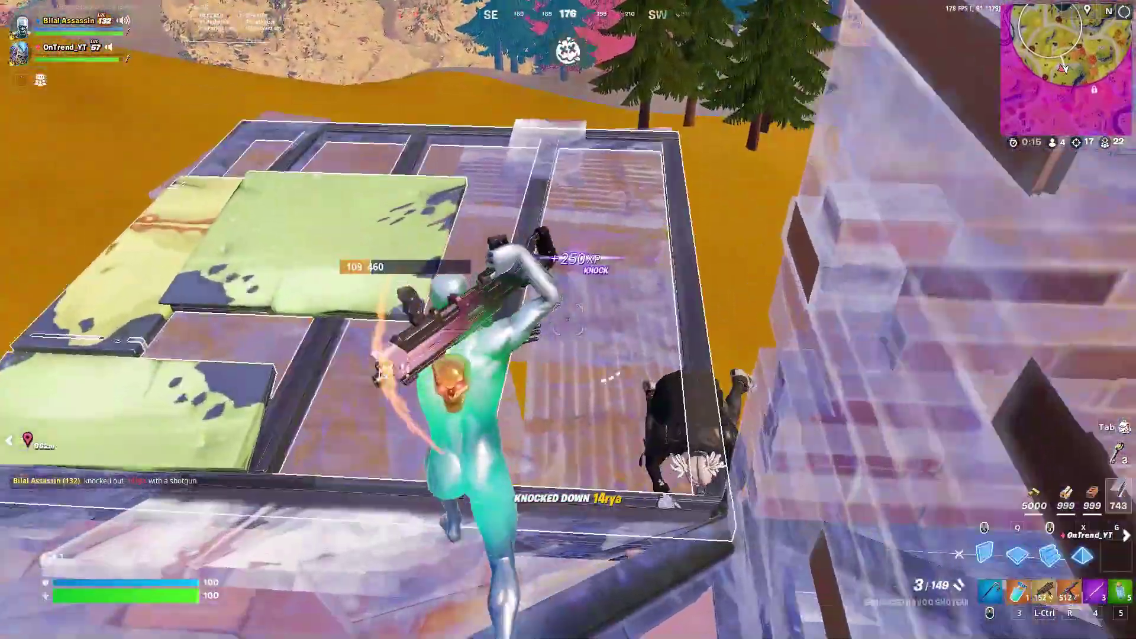